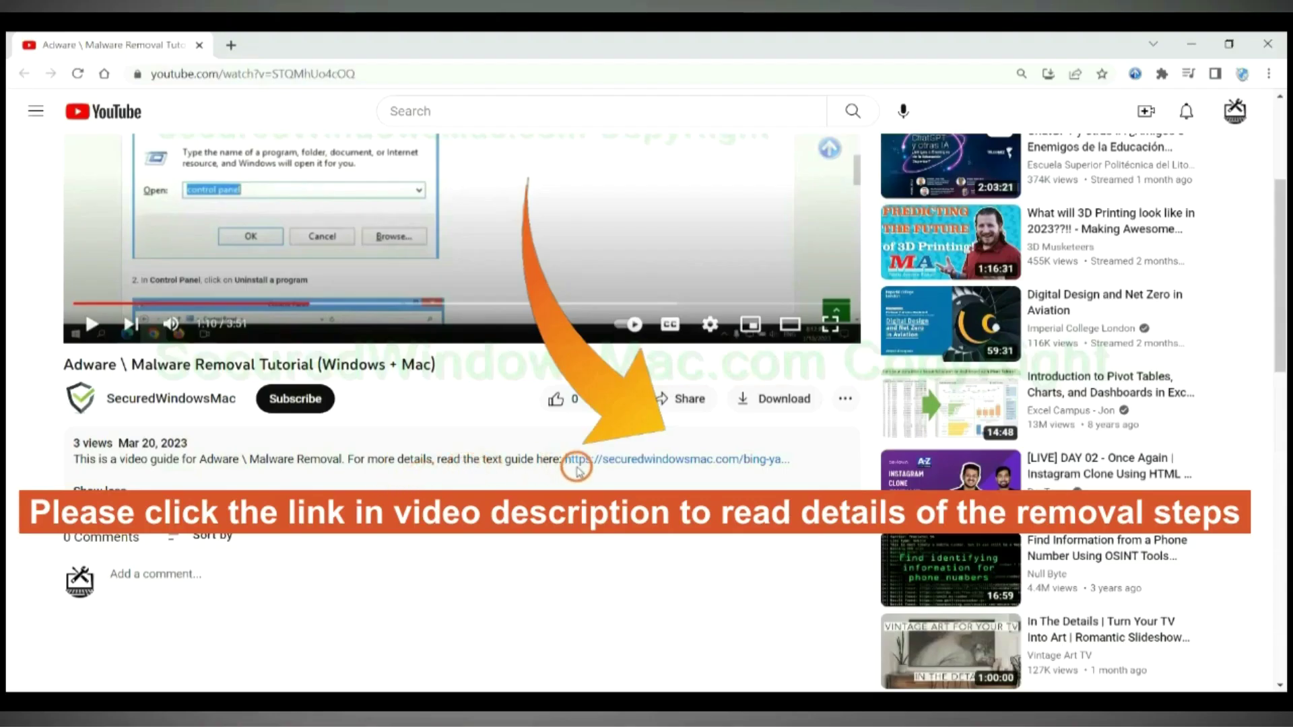
# Step: Open the SecuredWindowsMac.com removal guide from the video description link in a new tab
pyautogui.click(617, 460)
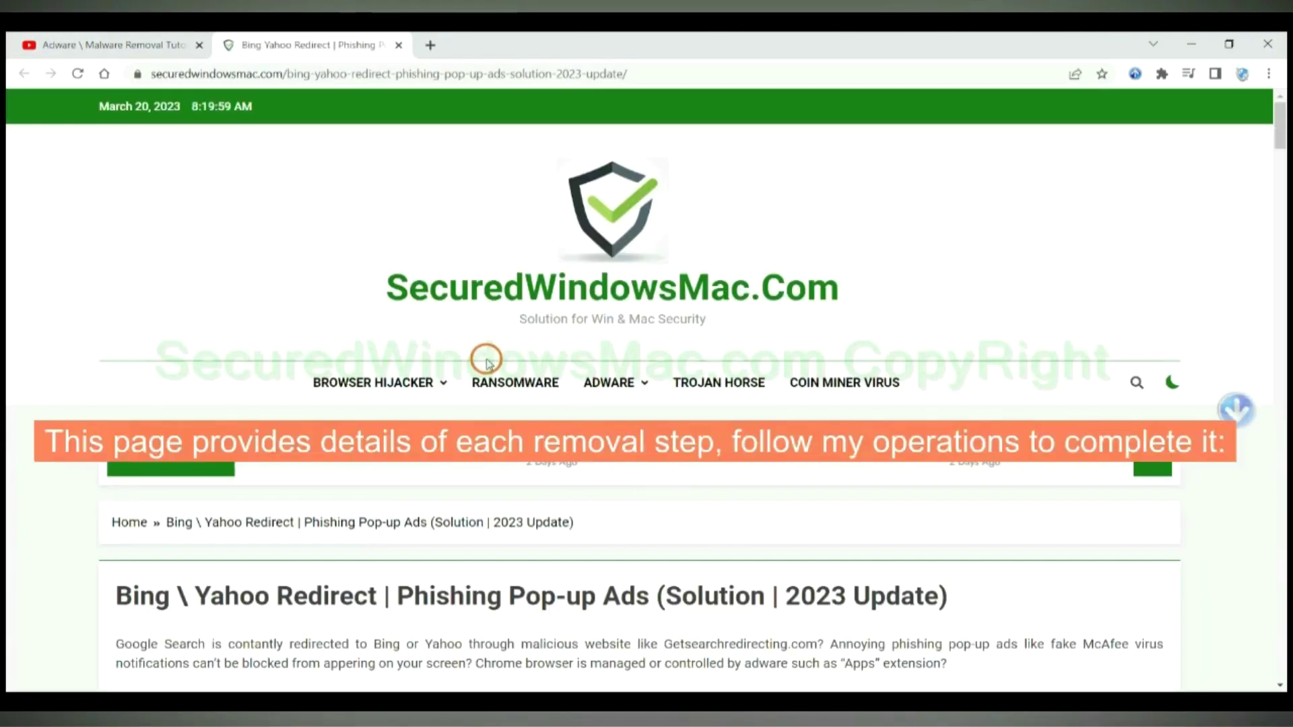
# Step: Scroll the guide to the Instant Automatic Removal section and briefly highlight its heading
pyautogui.scroll(-15, 918, 306)
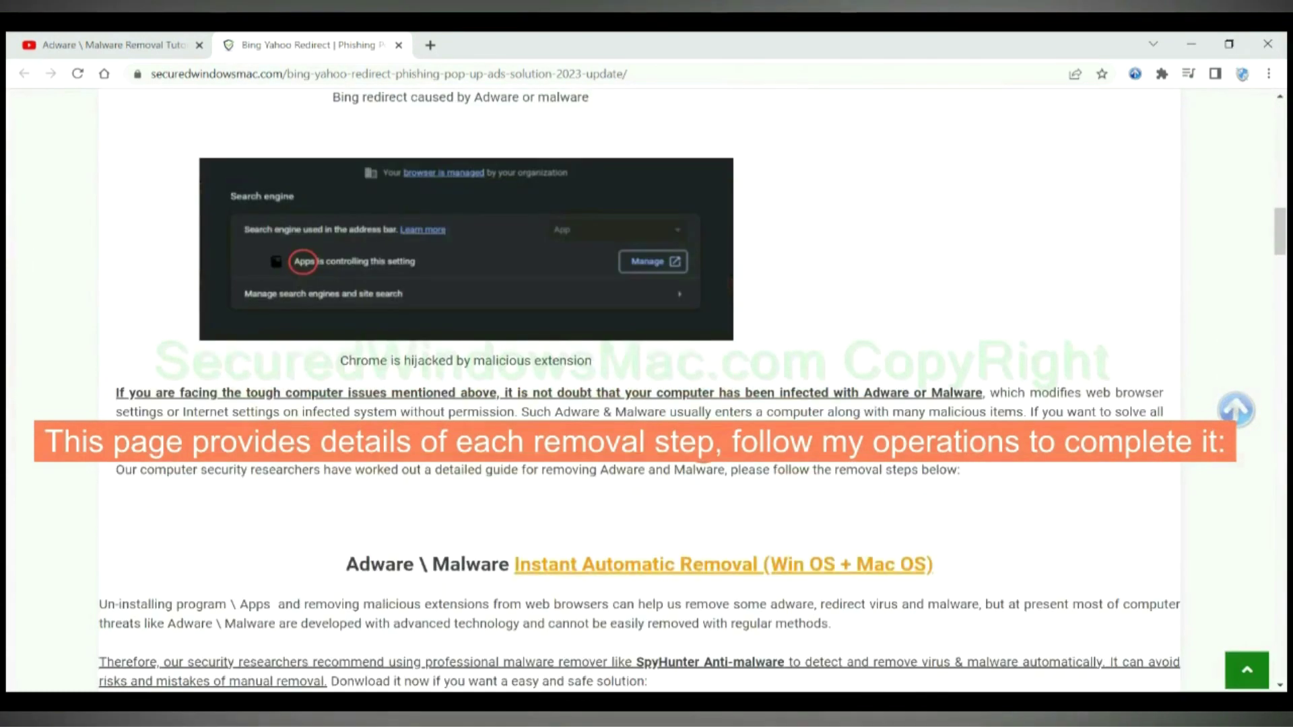
pyautogui.scroll(-1, 647, 364)
pyautogui.scroll(-3, 701, 445)
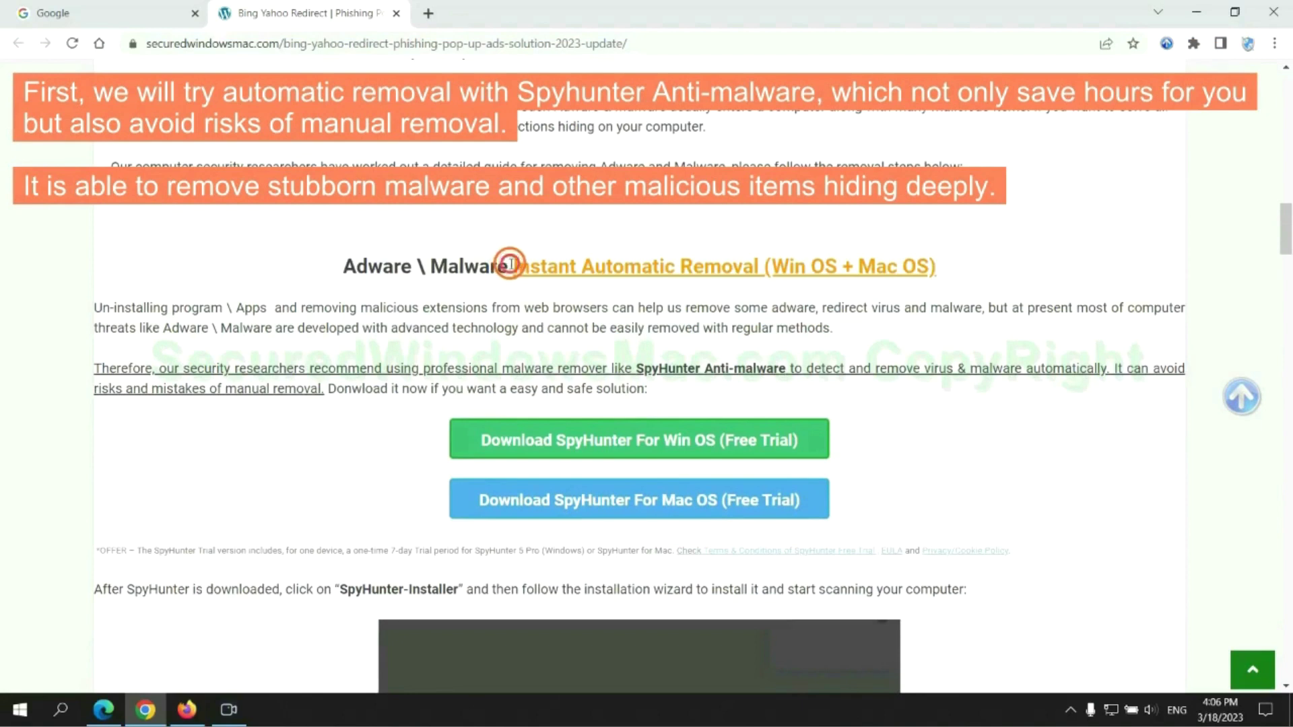
pyautogui.moveTo(511, 265); pyautogui.dragTo(750, 264)
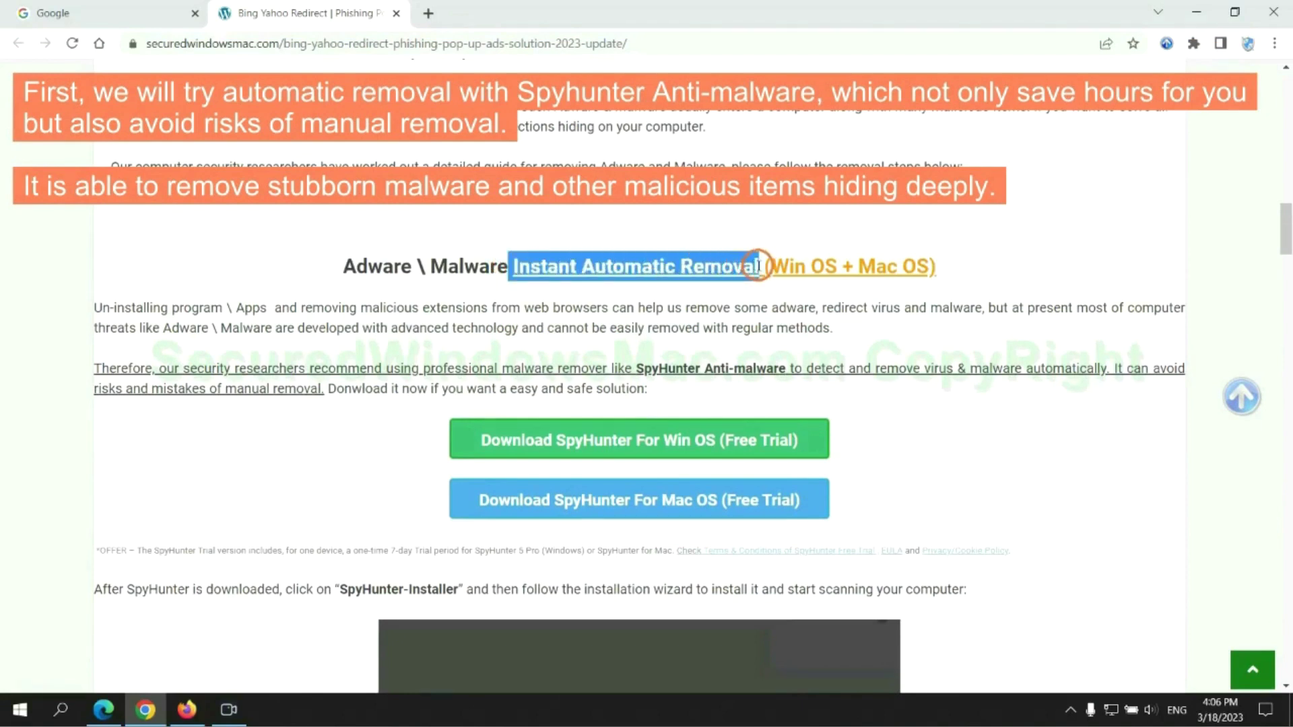
pyautogui.click(645, 222)
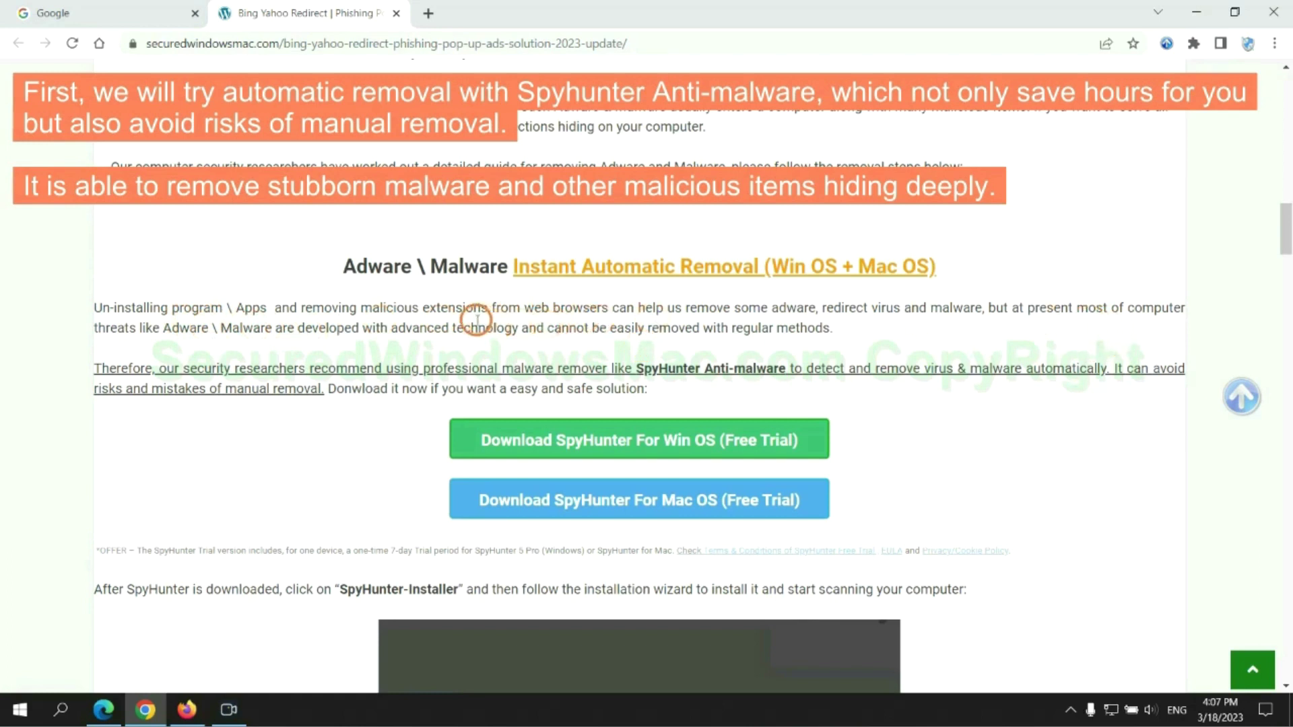
pyautogui.scroll(-1, 640, 358)
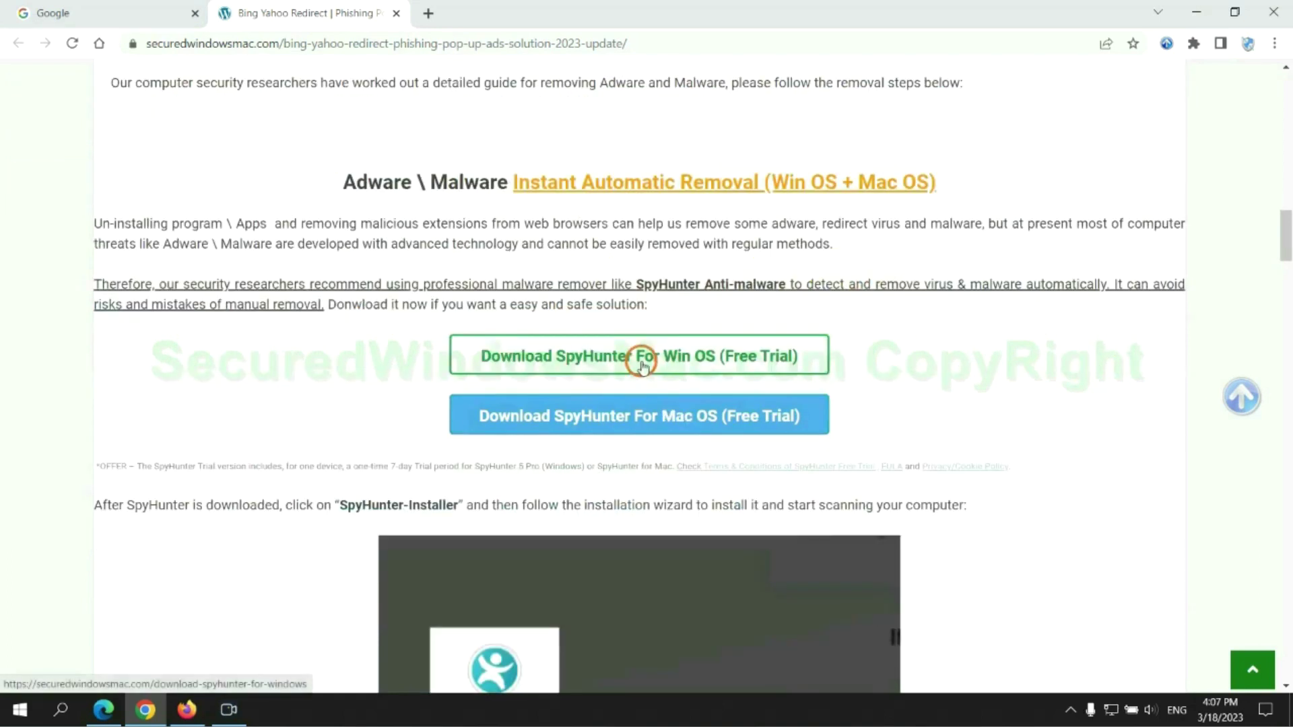
# Step: Keep the flagged SpyHunter installer download and run the SpyHunter-Installer .exe
pyautogui.scroll(-1, 653, 408)
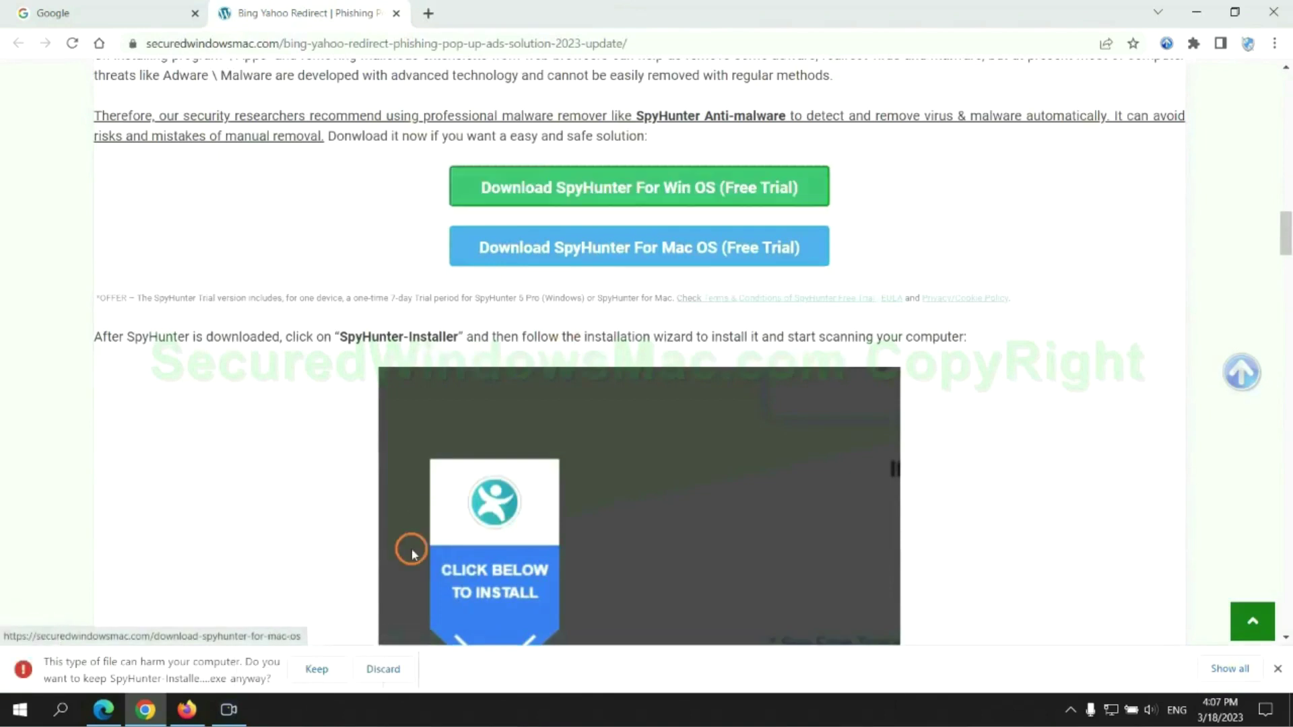
pyautogui.click(312, 669)
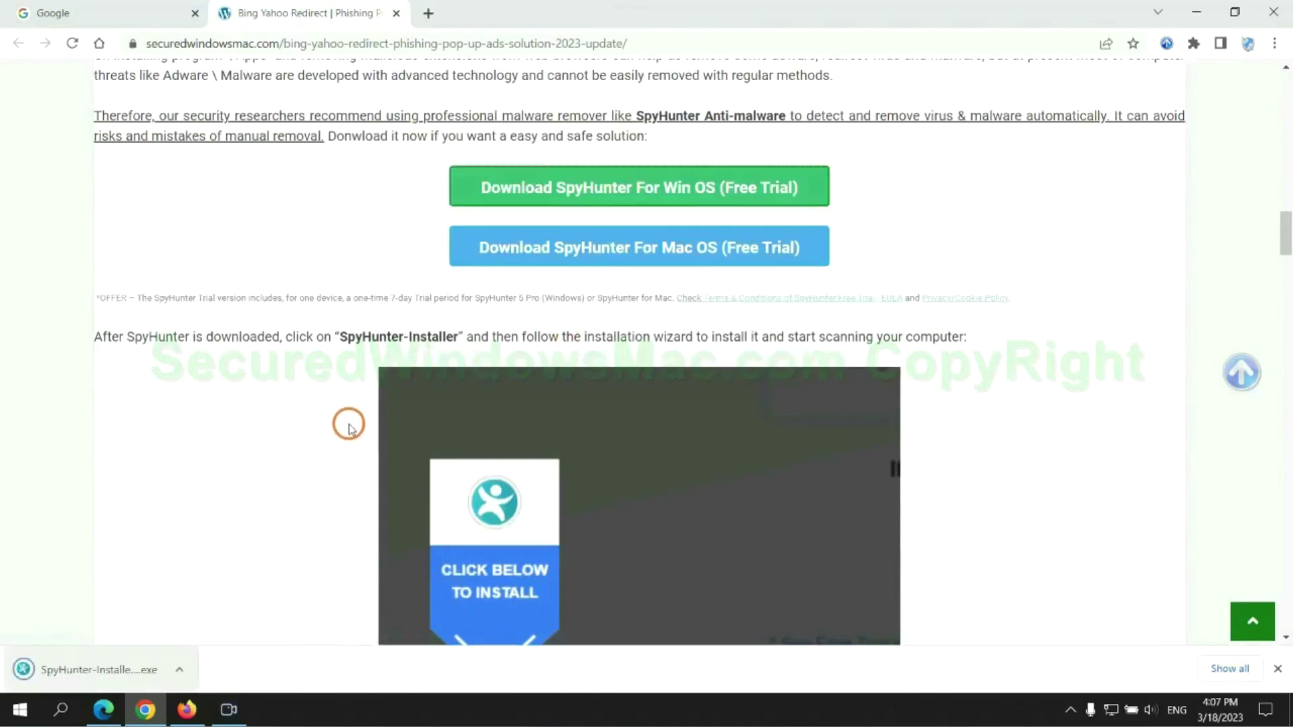
pyautogui.click(125, 672)
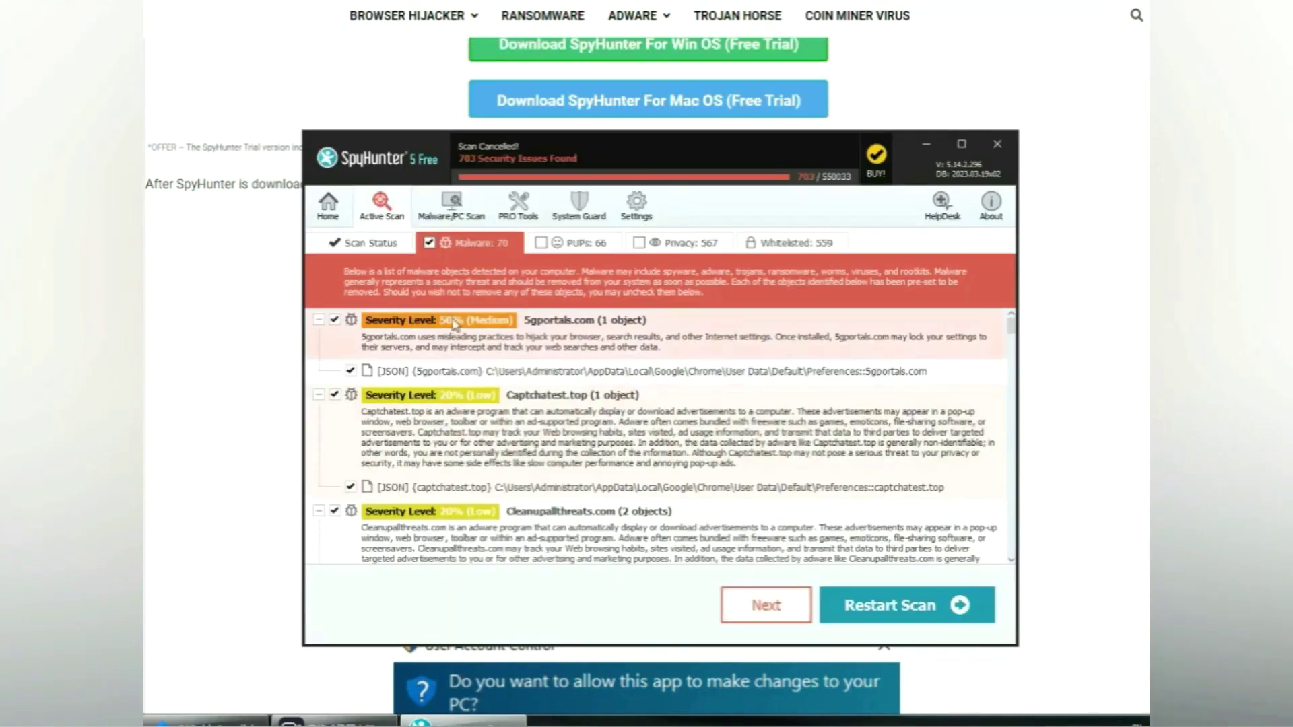
# Step: Continue past the 703-issue scan results and choose FREE Trial (7-Days) registration
pyautogui.click(792, 612)
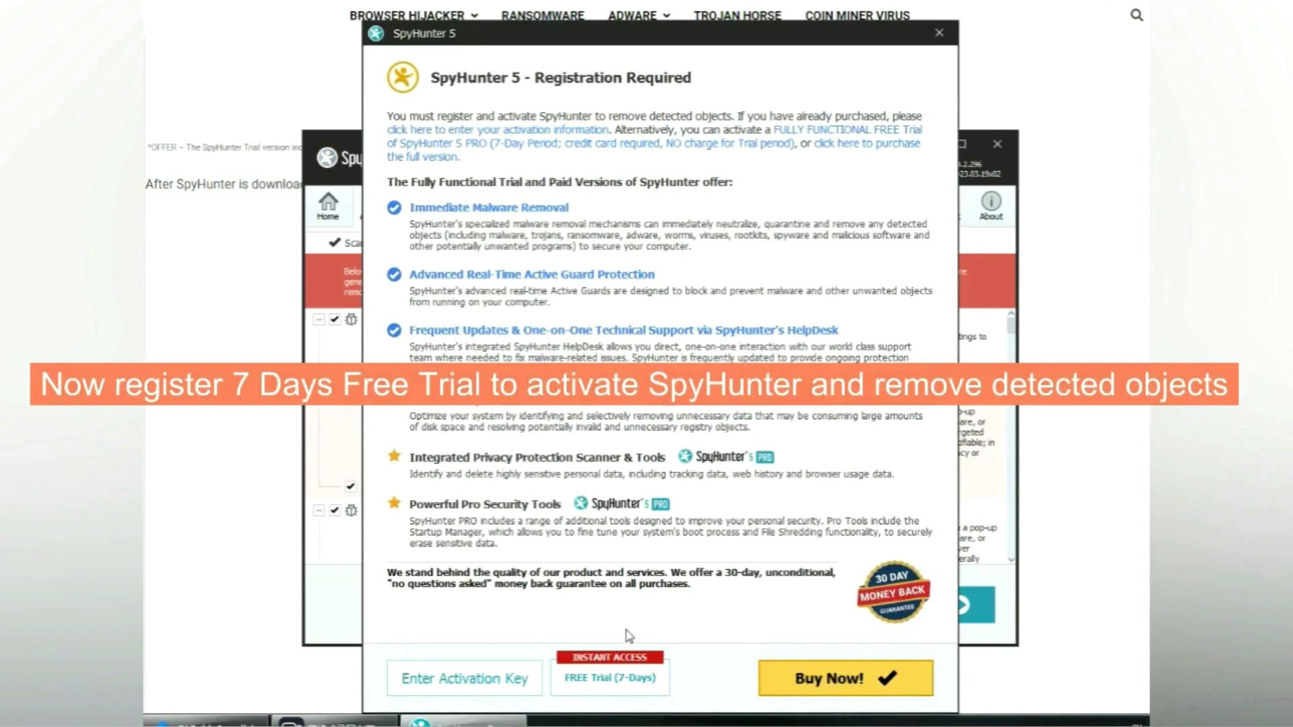
pyautogui.click(610, 678)
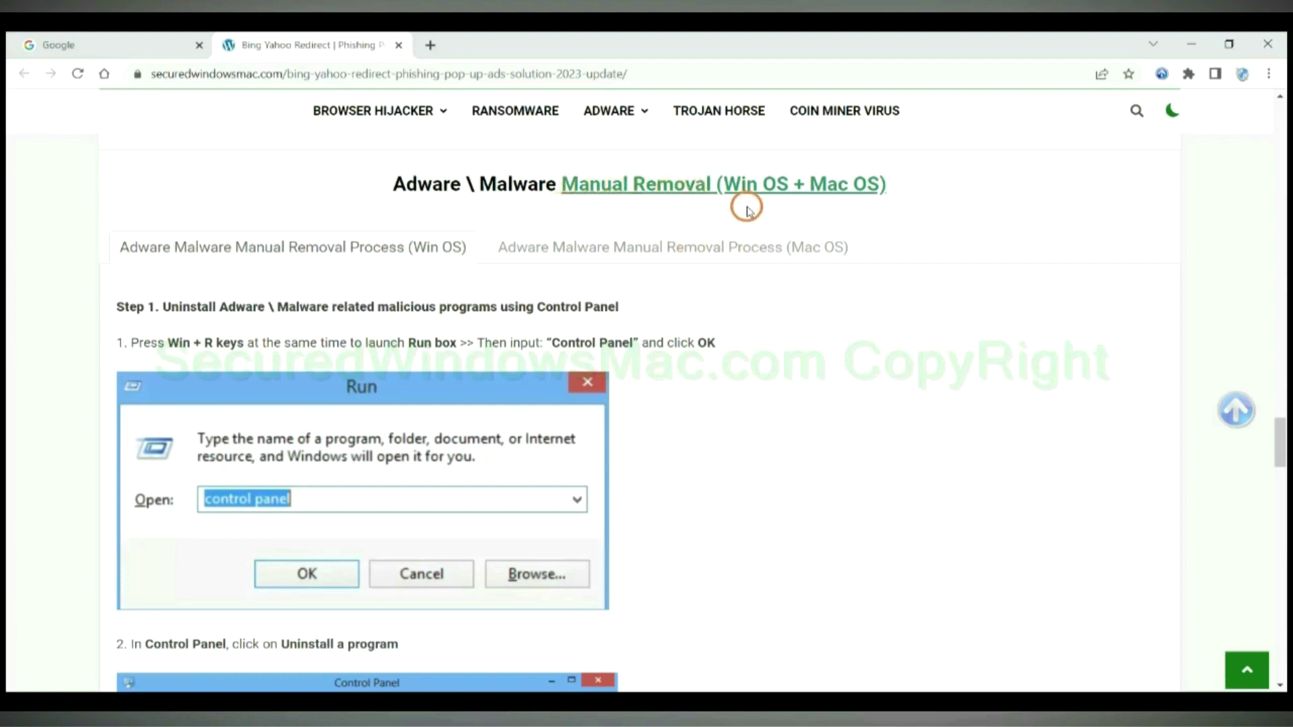
# Step: Highlight the Win OS and Mac OS manual-removal headings and view the Mac OS steps
pyautogui.moveTo(731, 187); pyautogui.dragTo(791, 185)
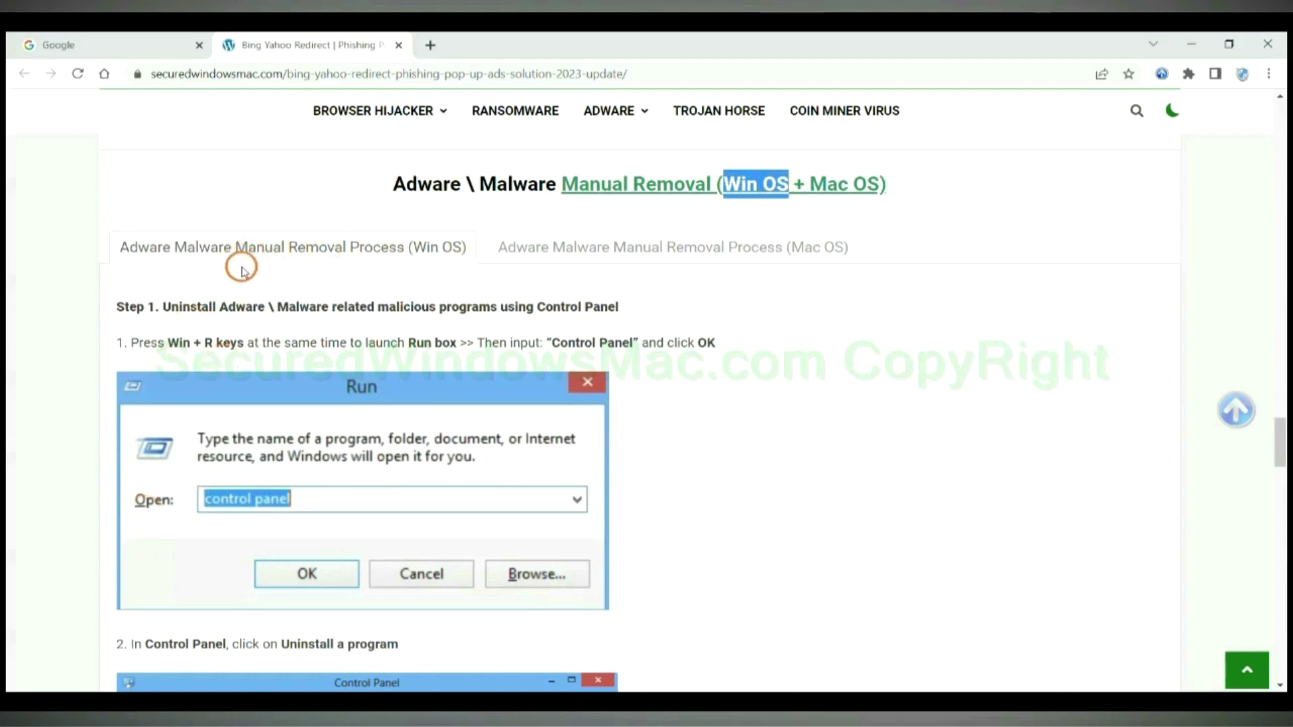
pyautogui.moveTo(807, 178); pyautogui.dragTo(871, 182)
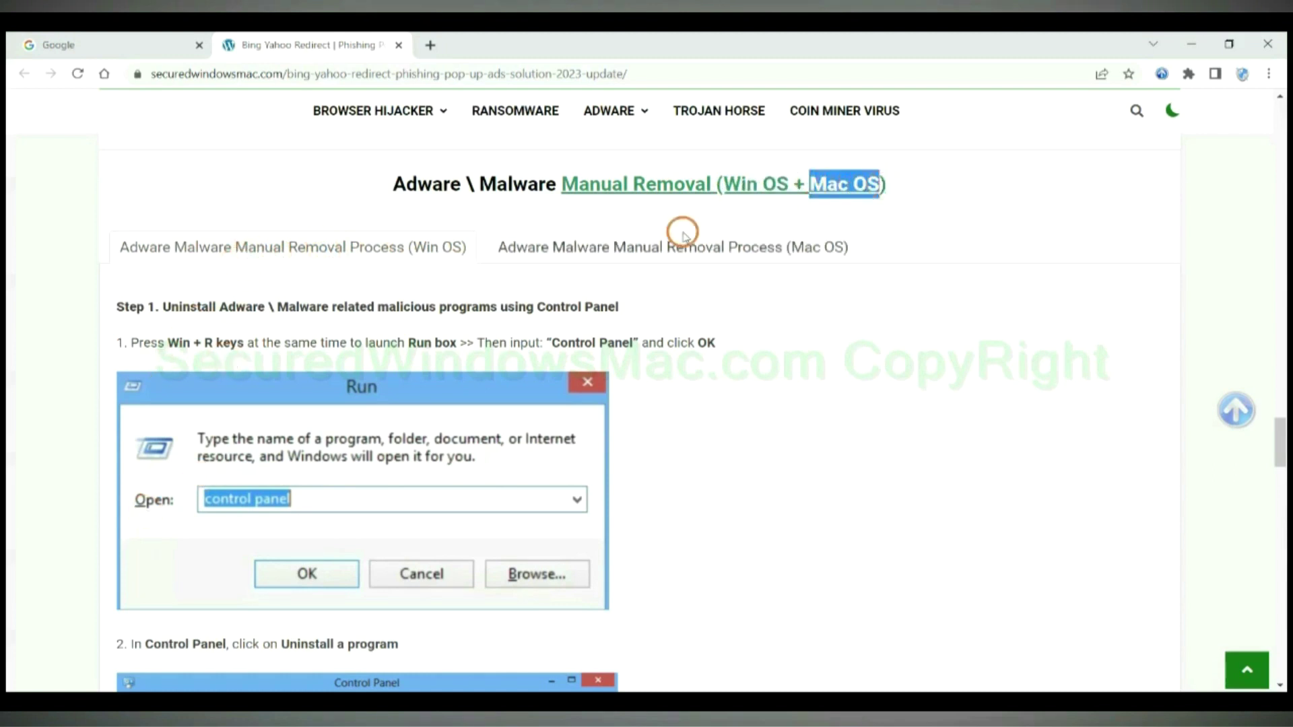
pyautogui.click(661, 243)
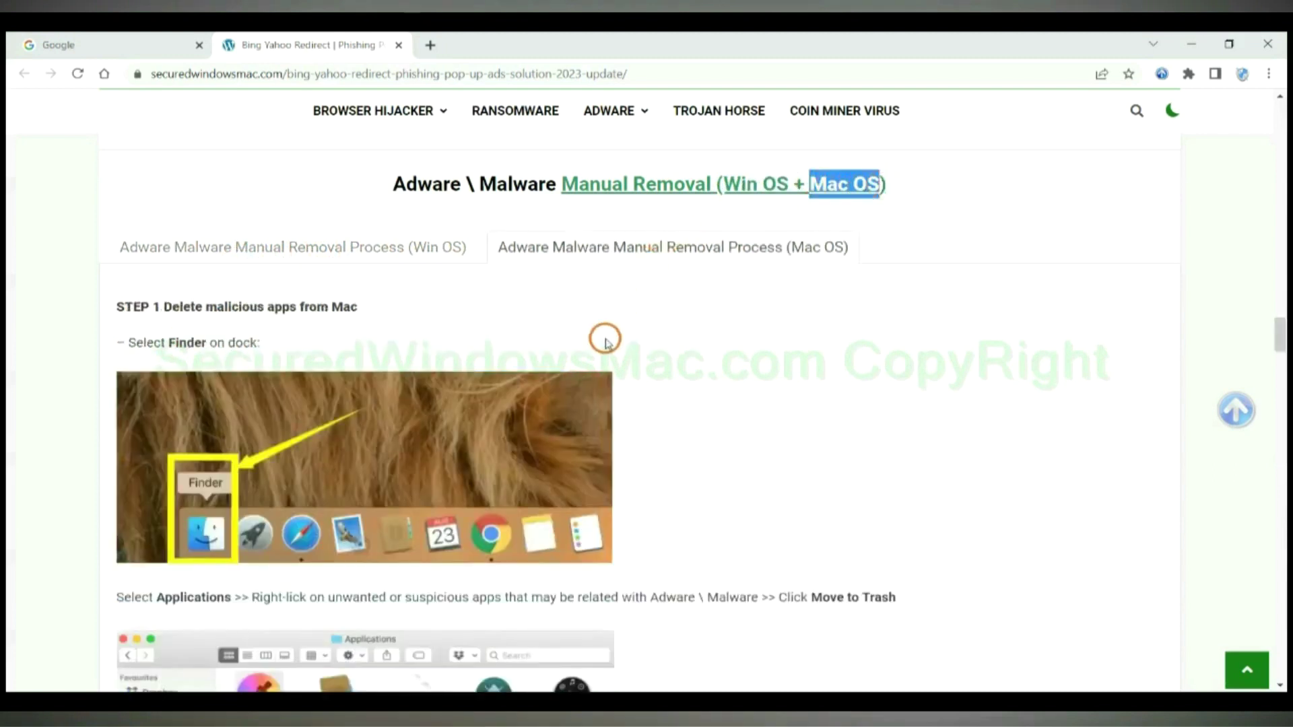
pyautogui.scroll(-1, 605, 340)
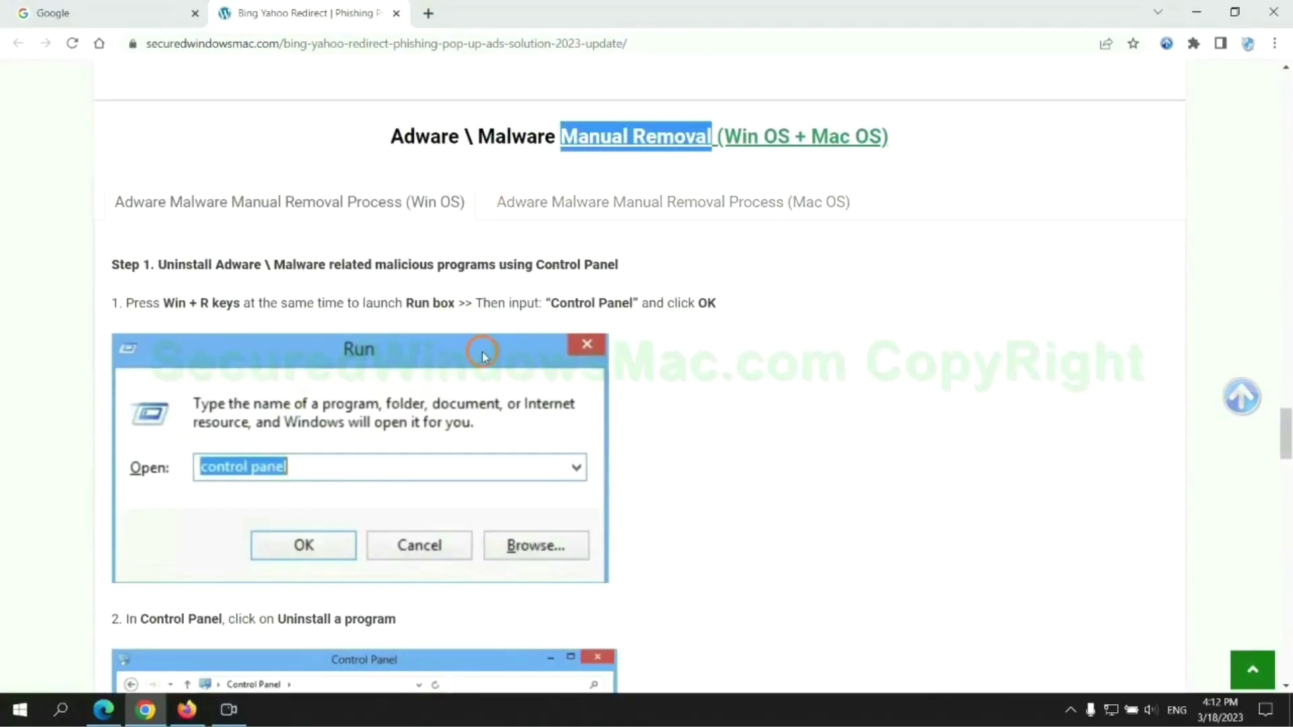
pyautogui.scroll(2, 483, 350)
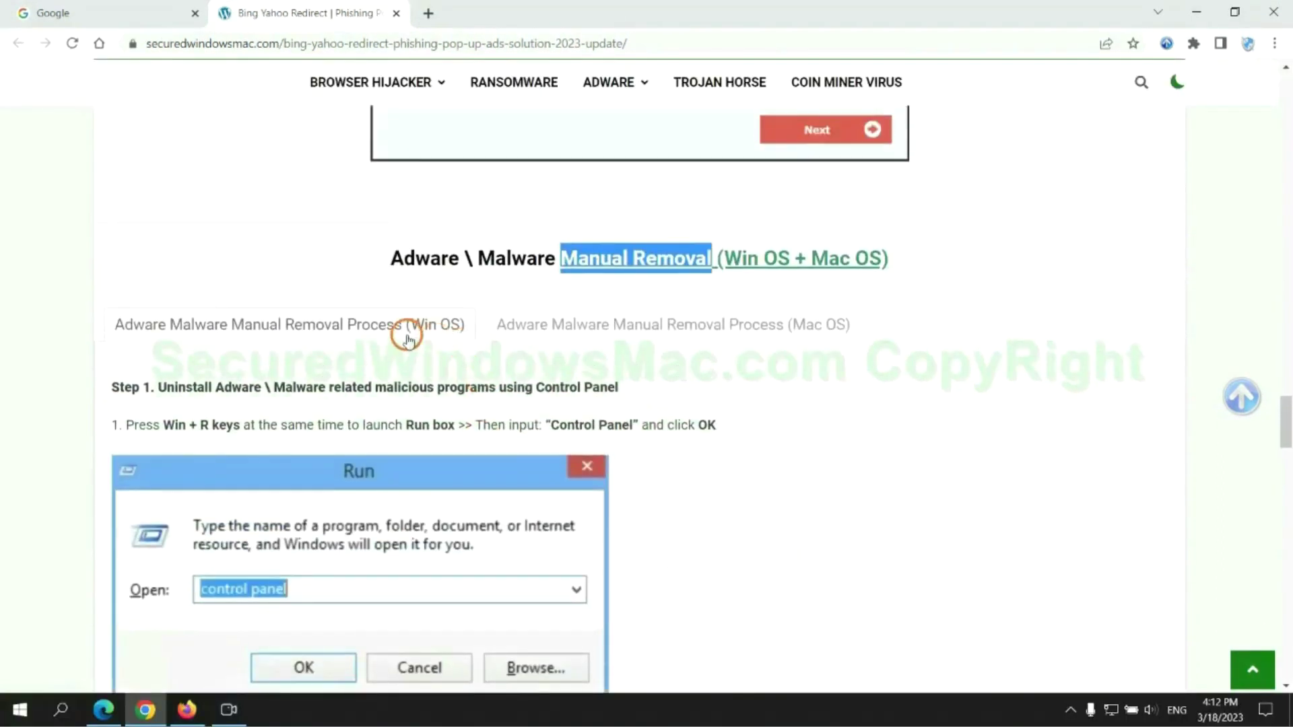
# Step: Scroll to the Windows Step 1 and highlight its Control Panel uninstall instruction
pyautogui.scroll(-3, 377, 303)
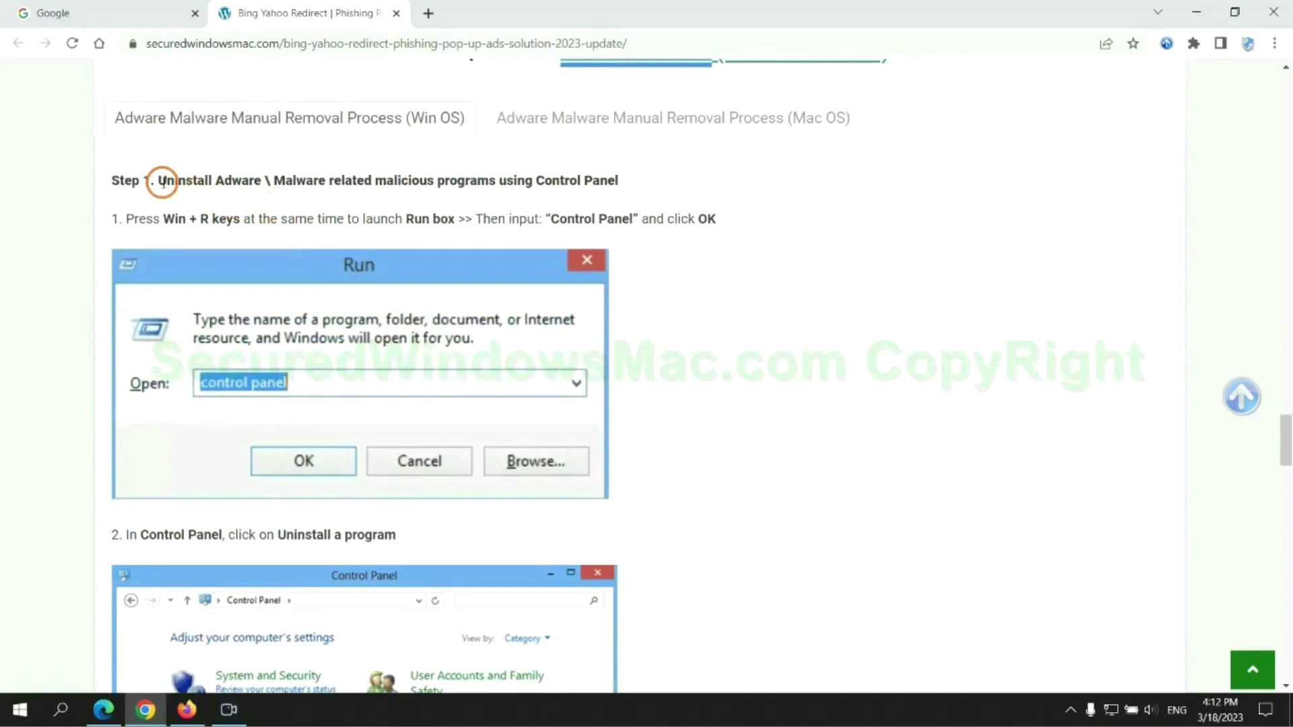
pyautogui.moveTo(159, 182); pyautogui.dragTo(497, 182)
pyautogui.click(858, 262)
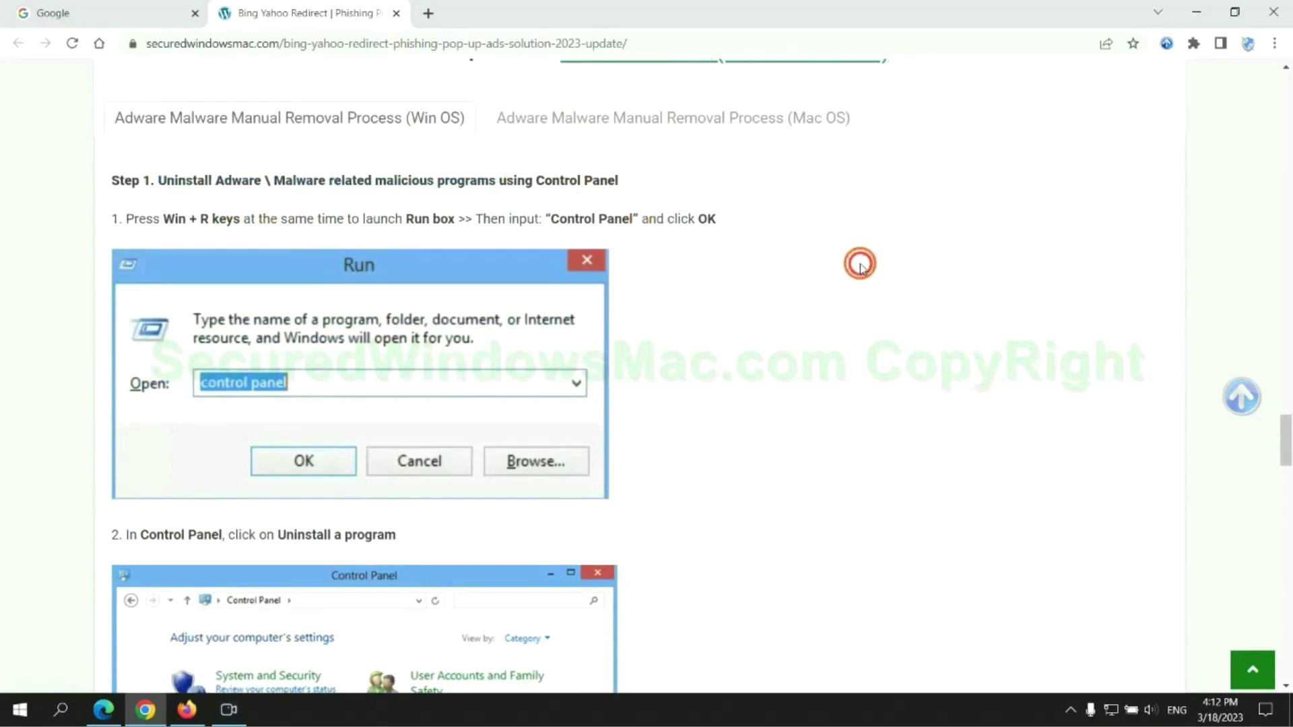
pyautogui.scroll(-2, 804, 264)
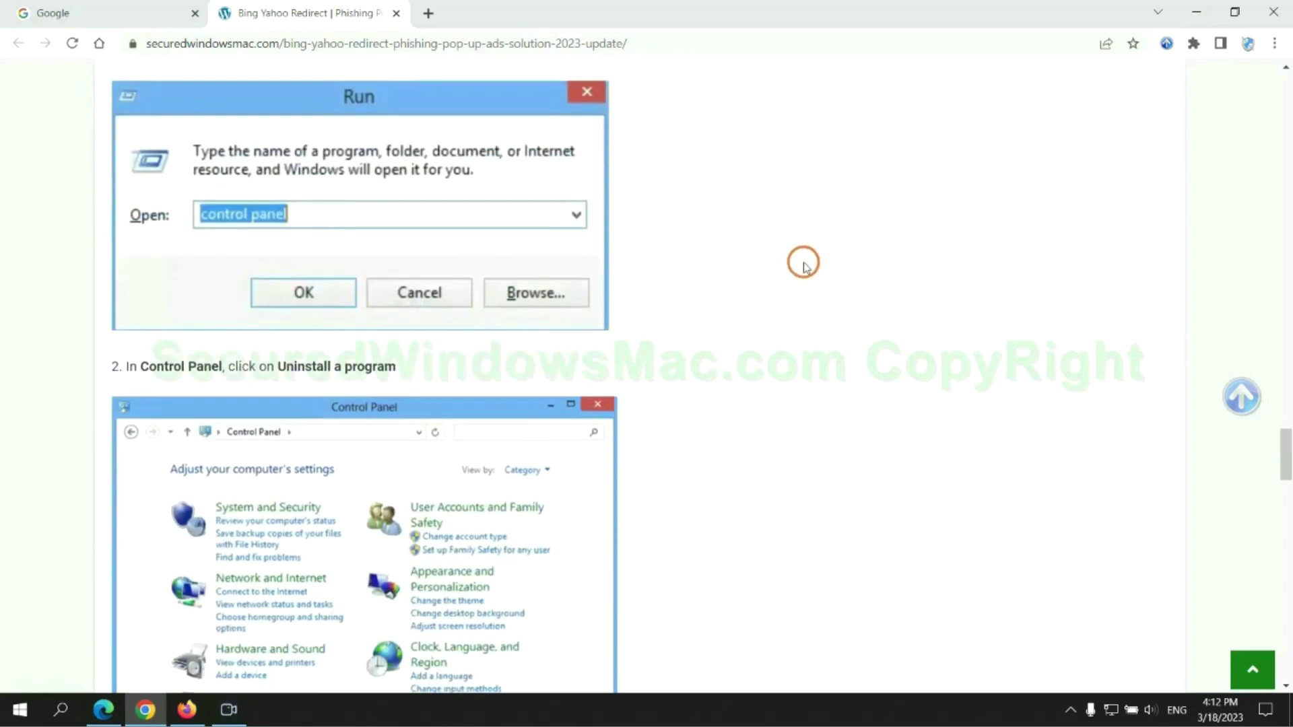
# Step: Open Programs and Features via 'control panel' in Run, show Lantern's uninstall option, then close it
pyautogui.press('super+r')
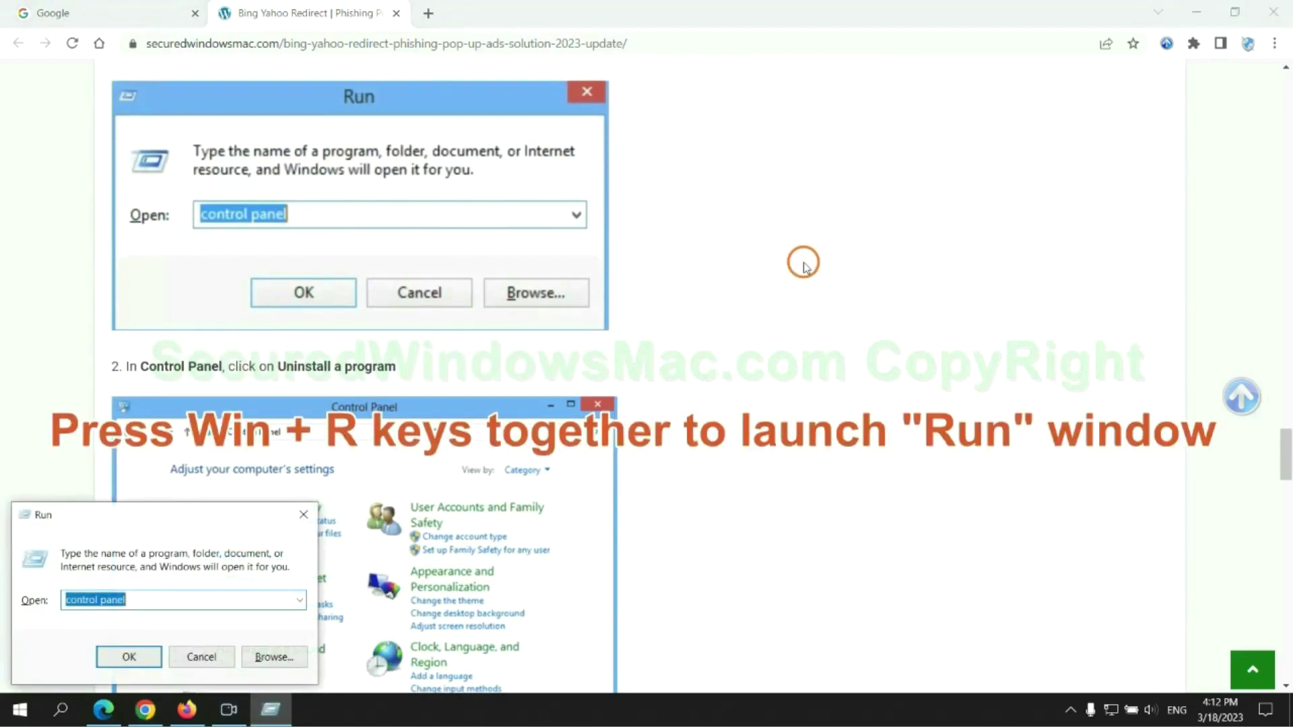
pyautogui.write('control')
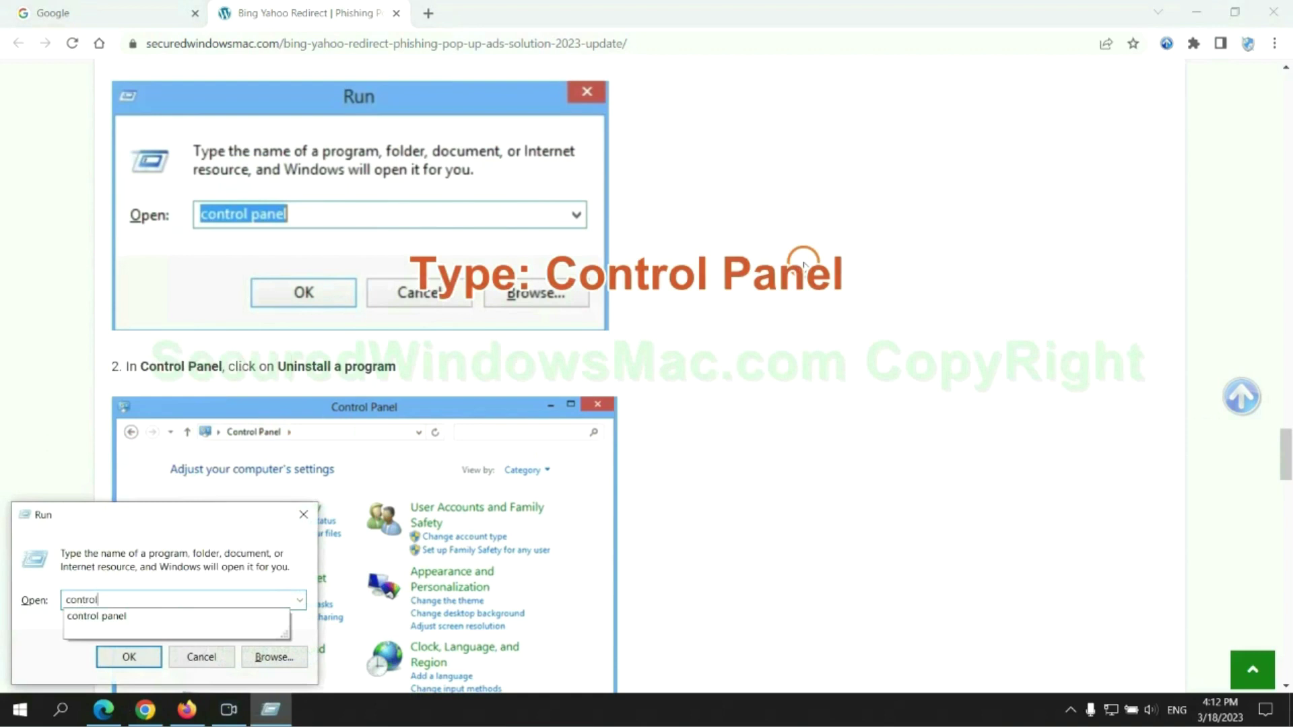
pyautogui.write(' panel')
pyautogui.press('Return')
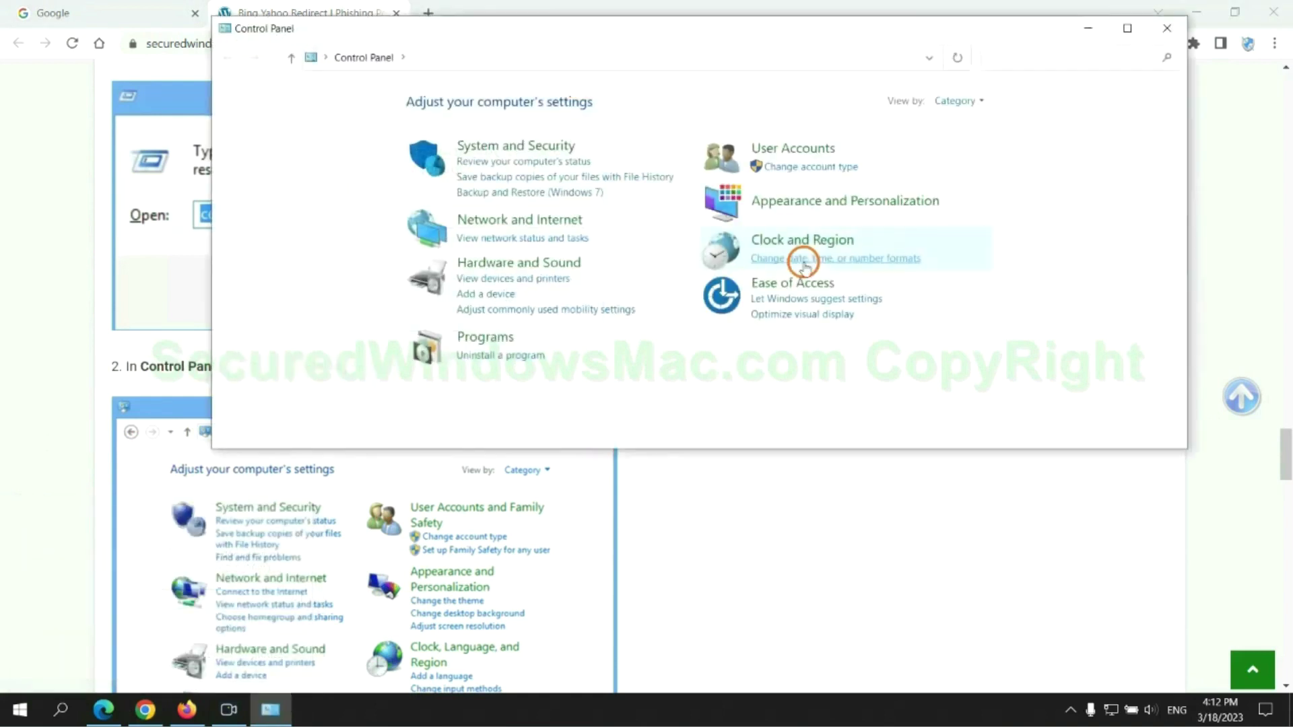
pyautogui.click(512, 355)
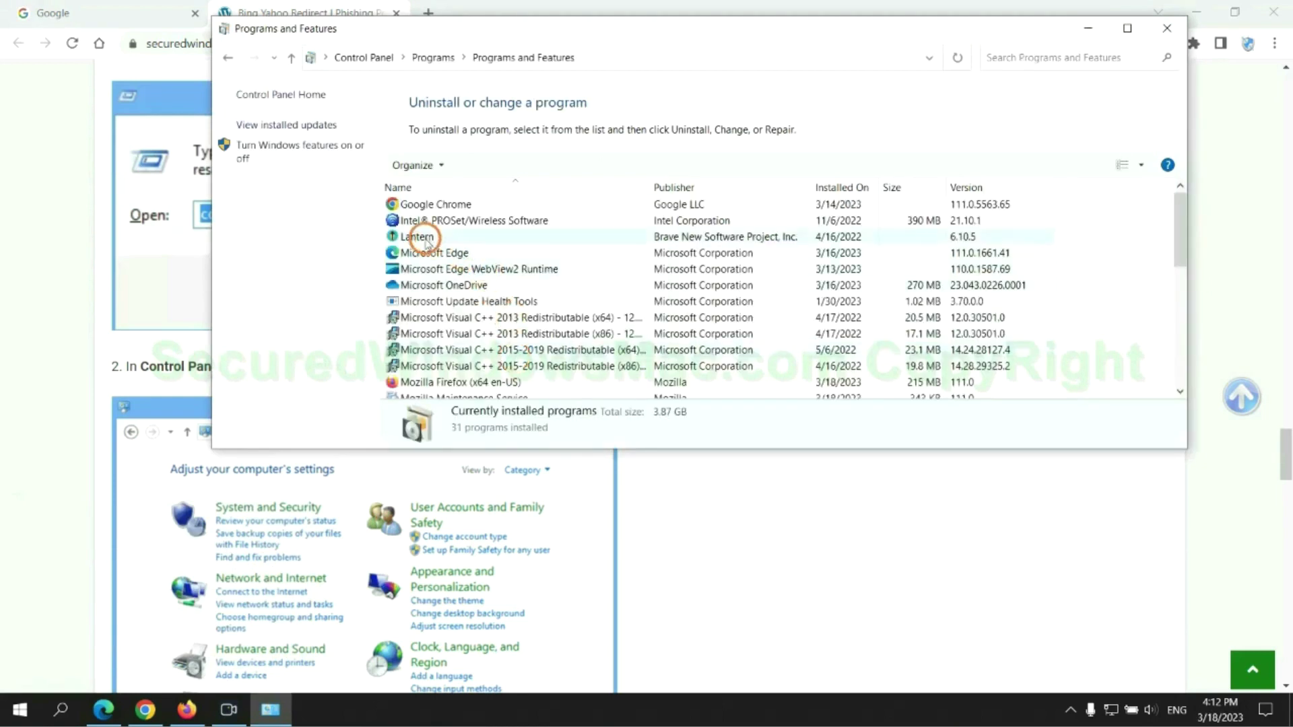
pyautogui.rightClick(441, 240)
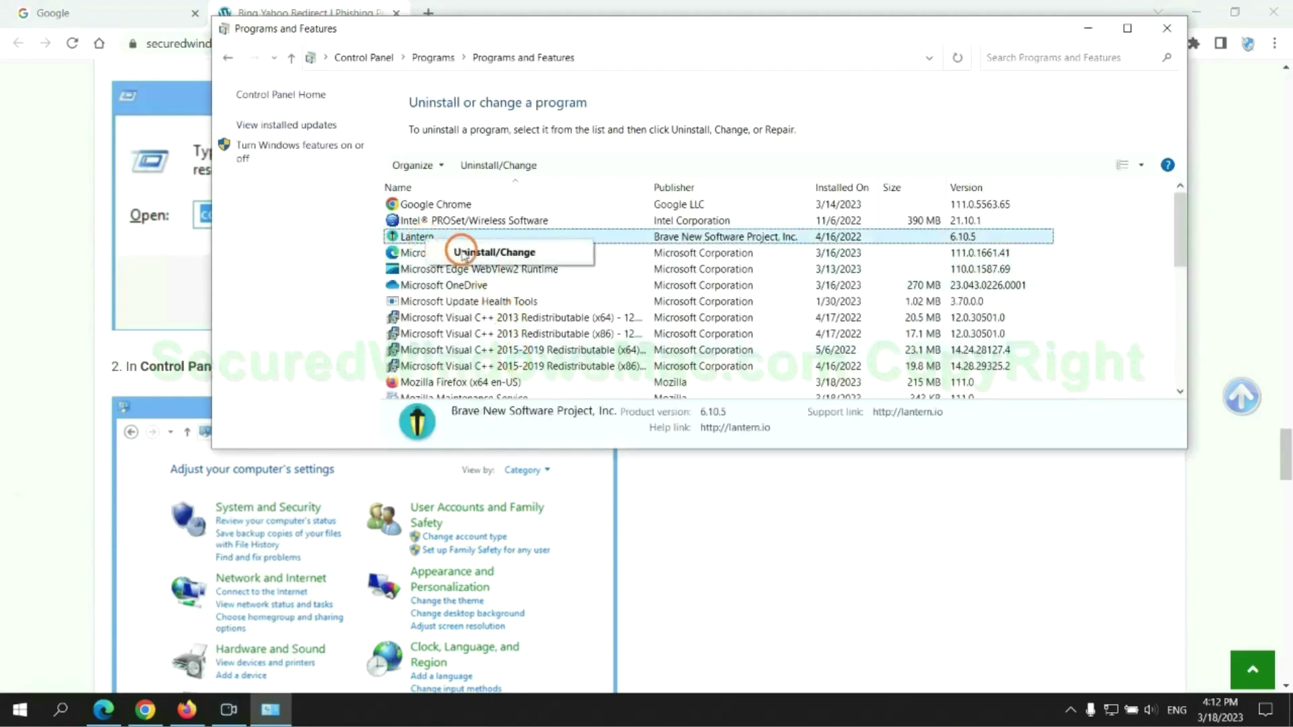
pyautogui.click(1168, 28)
# Step: Scroll to Step 2 and highlight 'malicious extension' in its heading
pyautogui.scroll(-9, 379, 431)
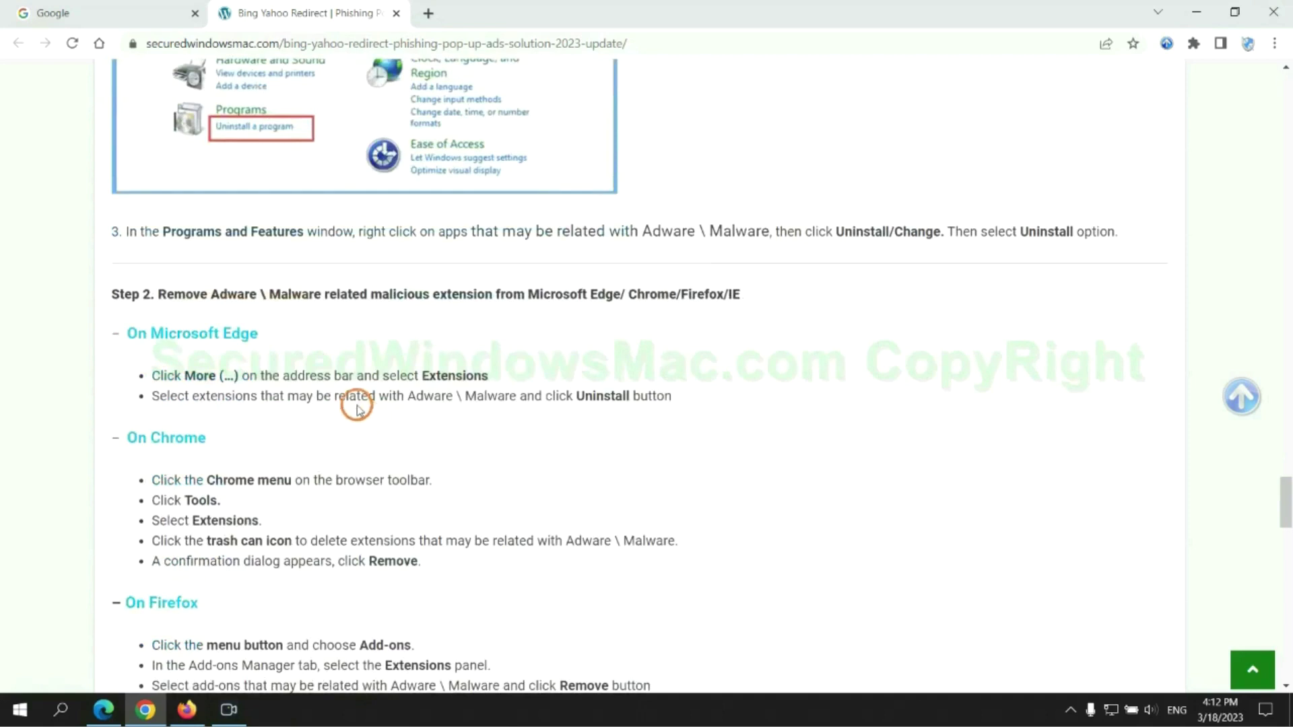
pyautogui.moveTo(371, 297); pyautogui.dragTo(497, 294)
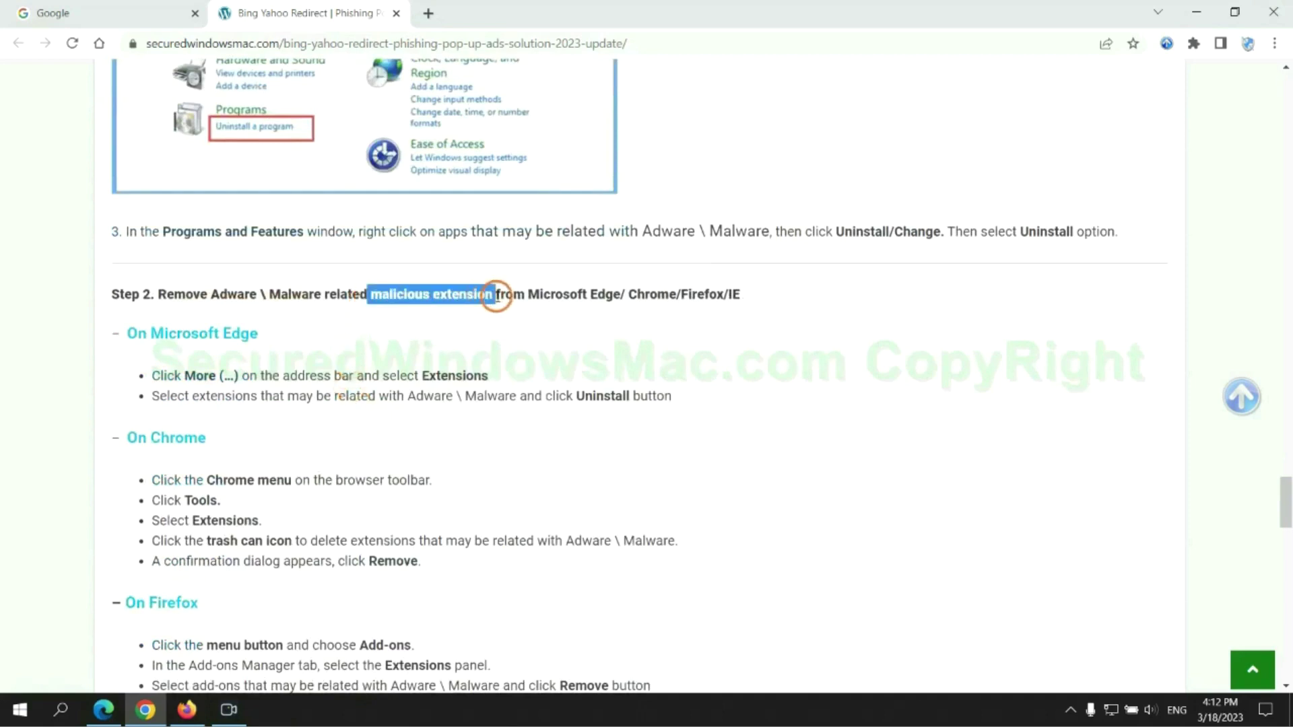
pyautogui.click(510, 326)
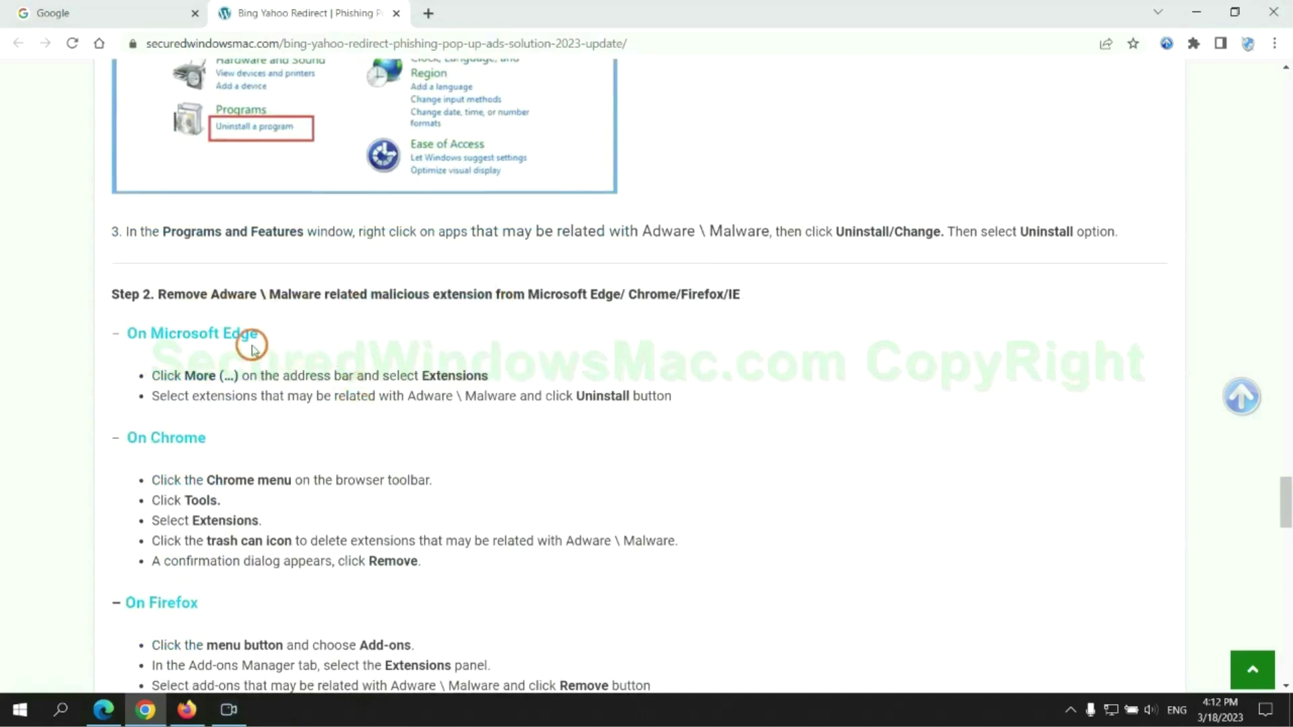
# Step: Remove McAfee WebAdvisor from Edge's Manage extensions page and close the Extensions tab
pyautogui.click(106, 704)
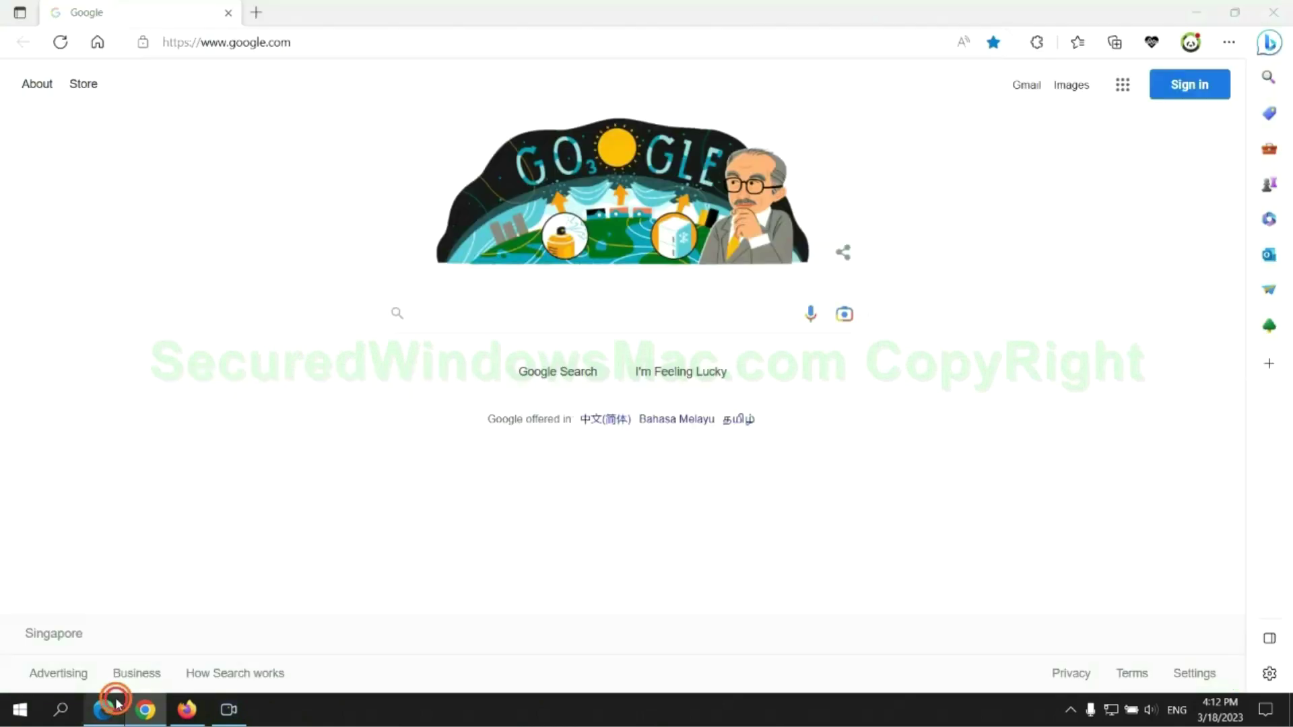
pyautogui.click(1071, 44)
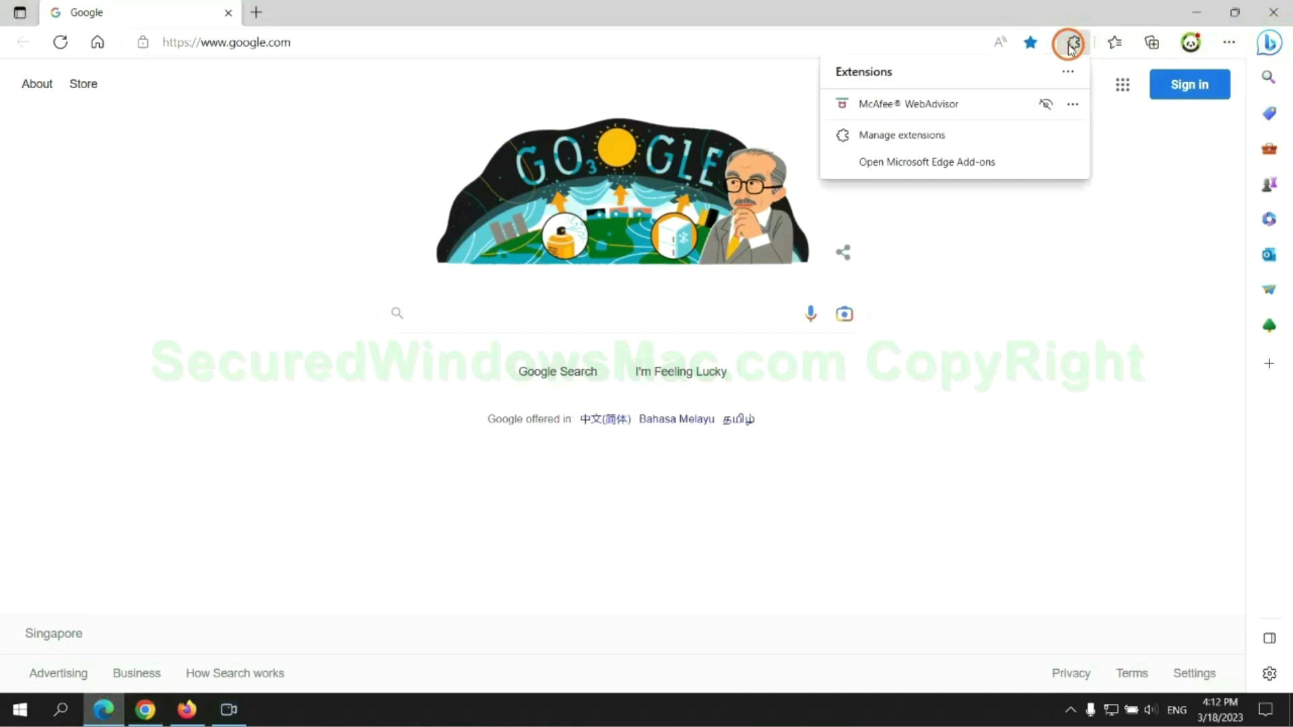
pyautogui.click(895, 132)
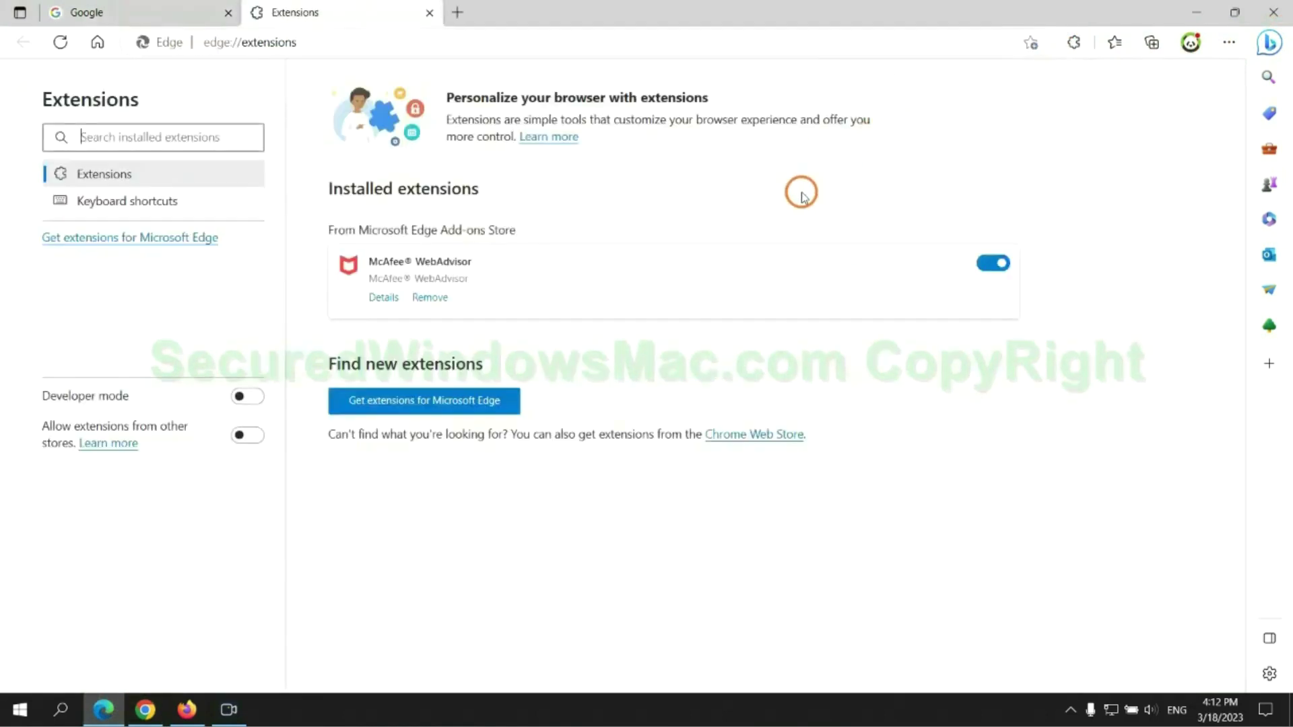
pyautogui.click(429, 297)
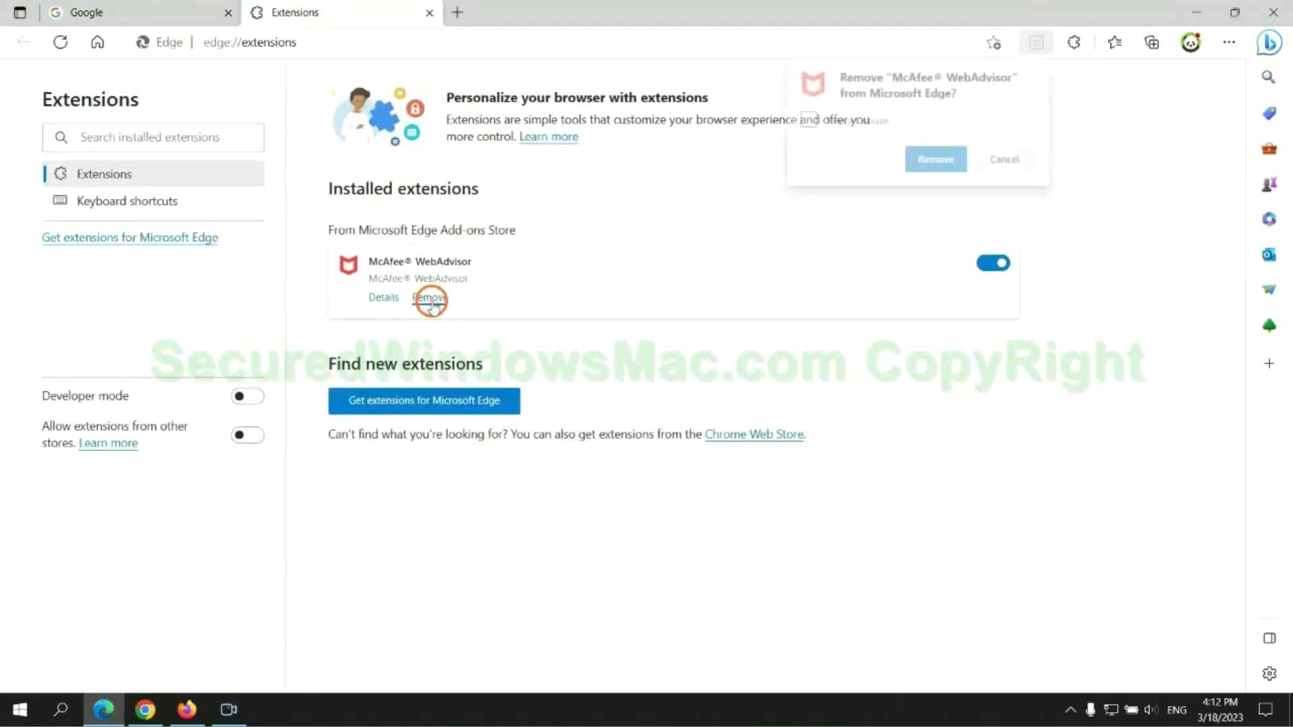
pyautogui.click(932, 159)
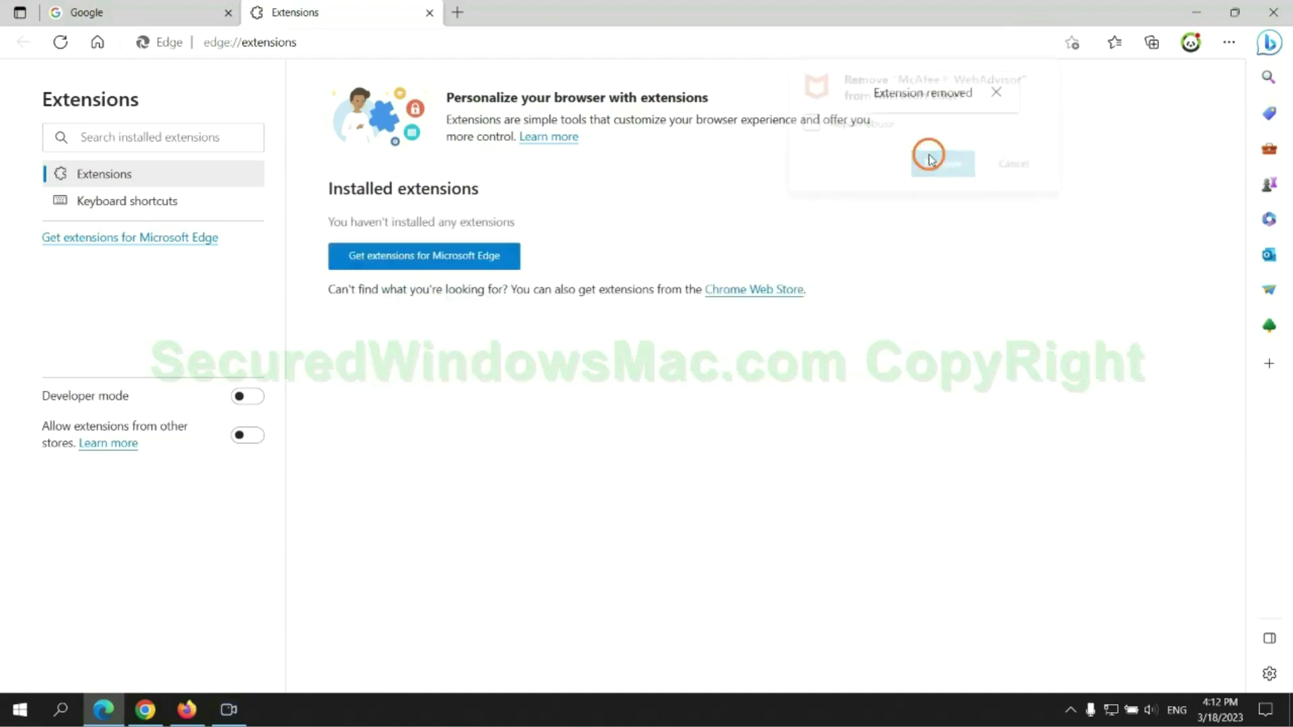
pyautogui.click(430, 12)
# Step: Remove the Ecosia extension from Chrome's Manage extensions page and close the 'We're sad to see you go!' tab
pyautogui.click(159, 715)
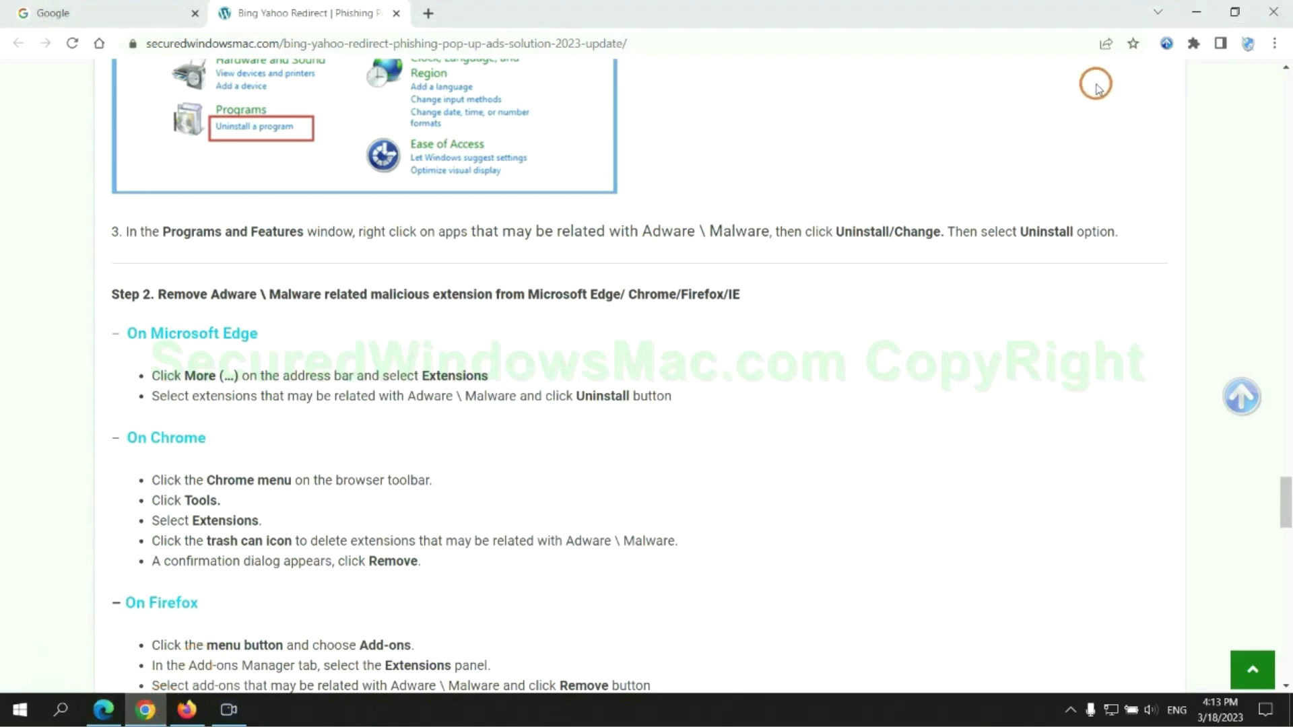
pyautogui.click(1194, 43)
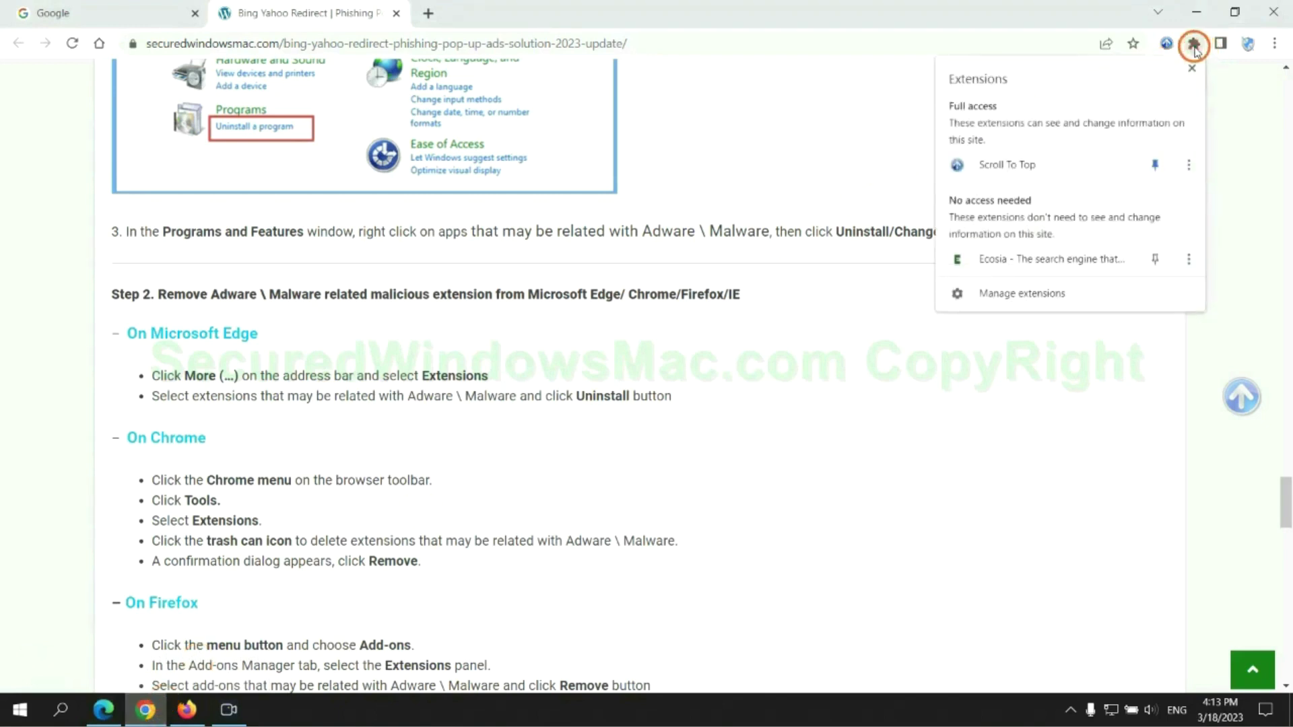
pyautogui.click(1050, 297)
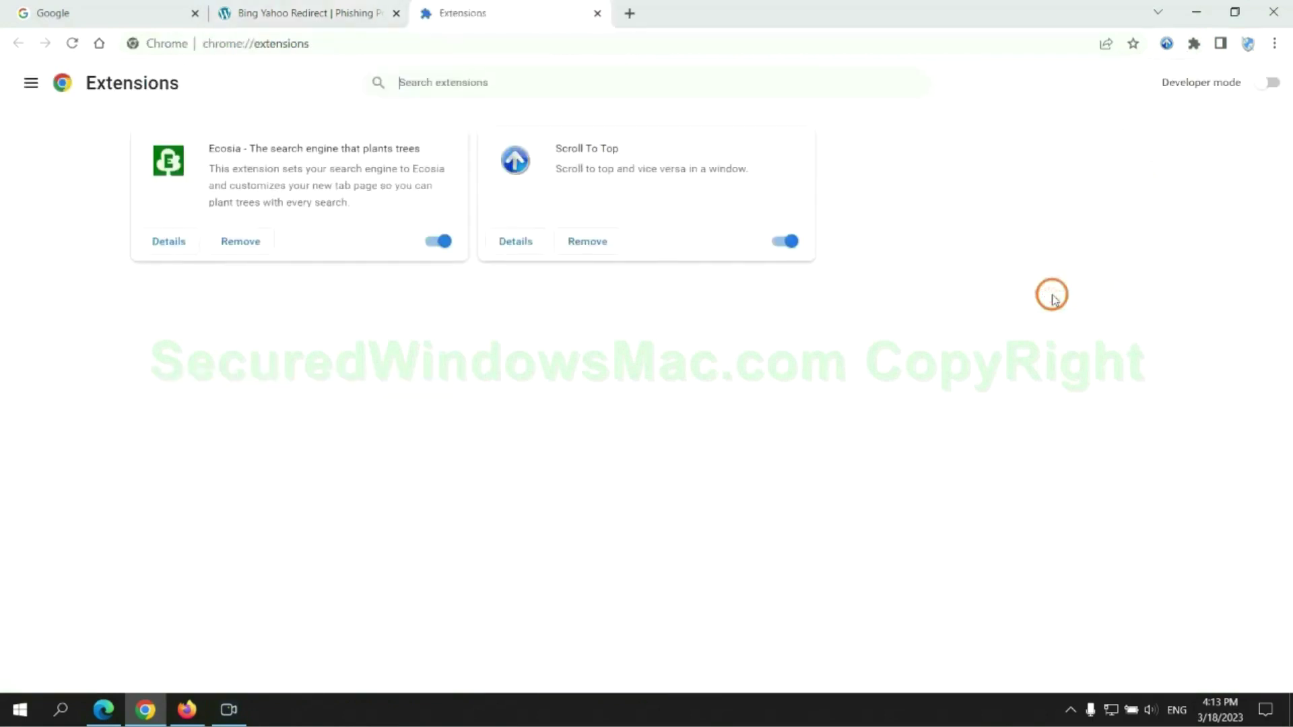
pyautogui.click(240, 241)
pyautogui.click(1067, 179)
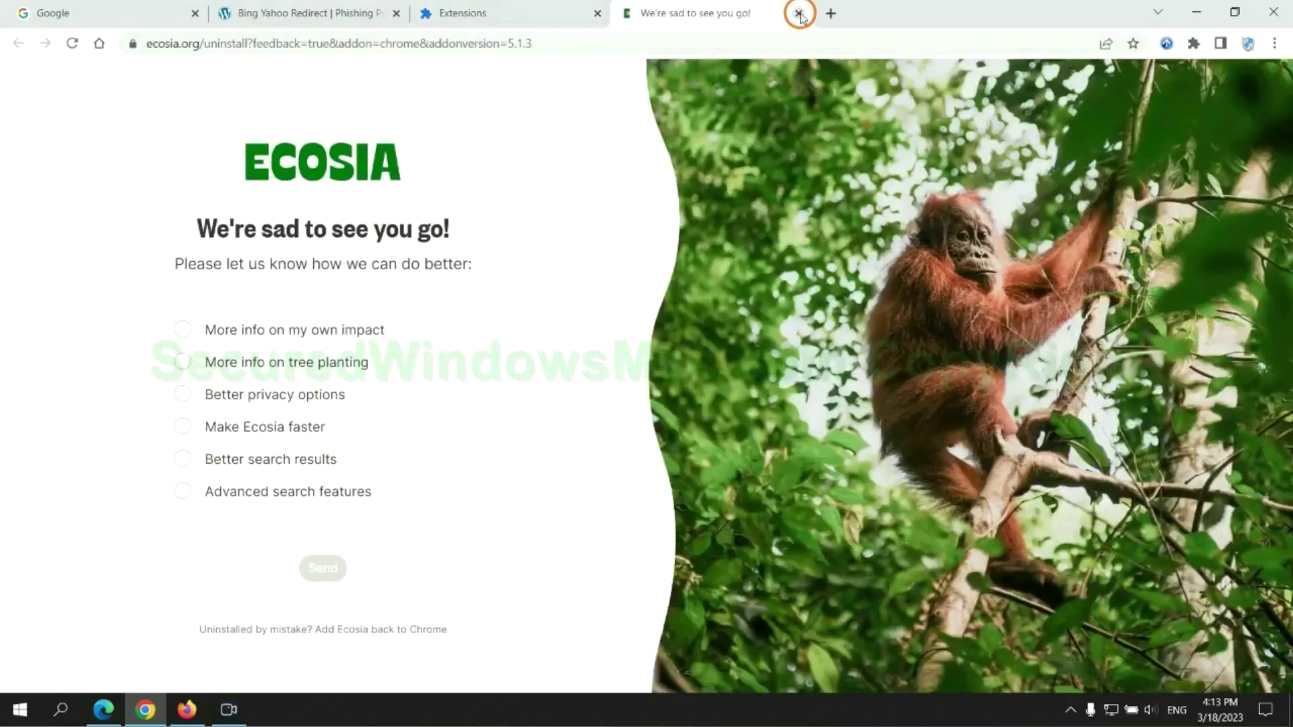
pyautogui.click(799, 13)
# Step: Remove Enhancer for YouTube™ through Firefox's Add-ons Manager, then highlight a line of the tutorial
pyautogui.click(186, 710)
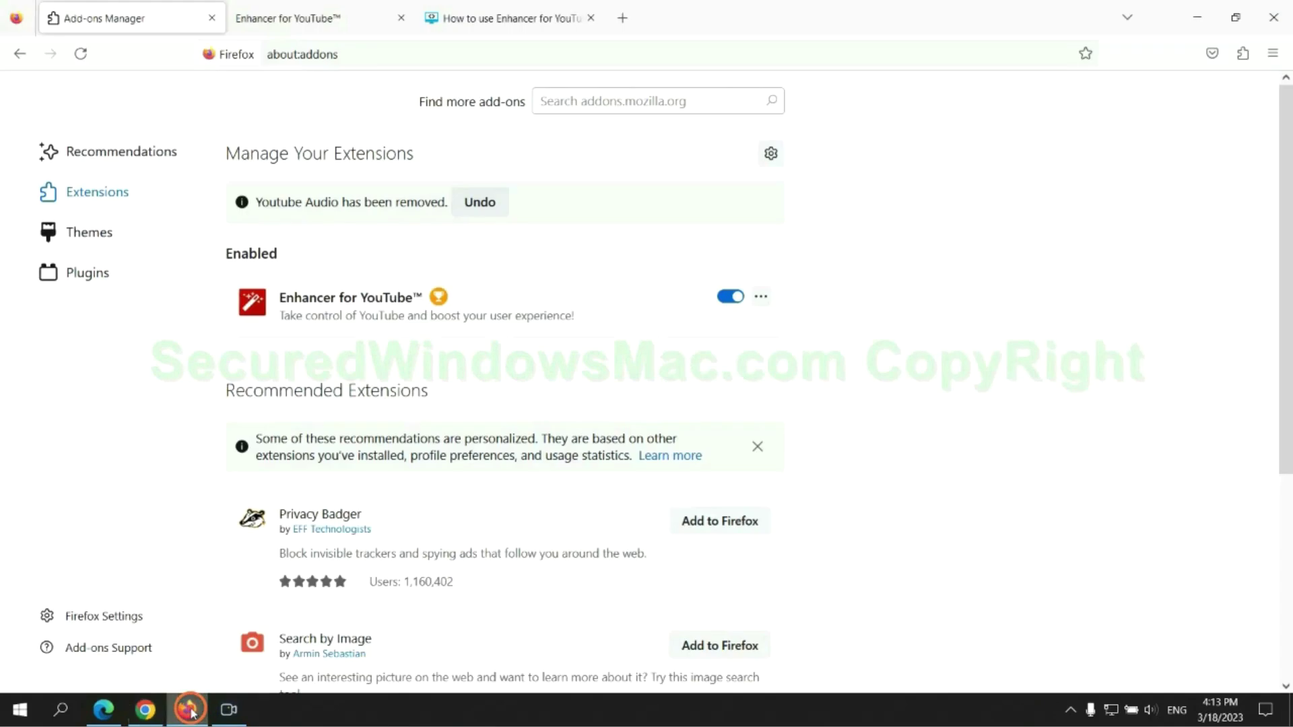
pyautogui.click(1242, 55)
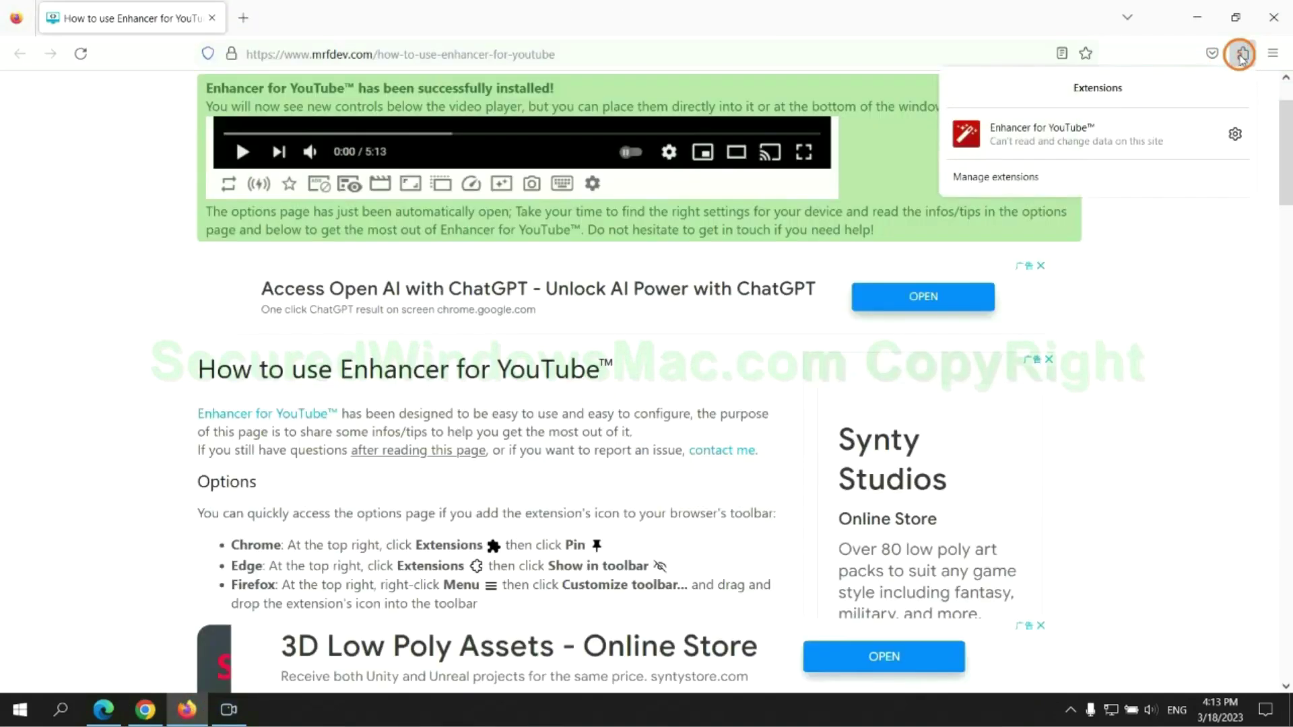
pyautogui.click(1117, 174)
pyautogui.click(761, 247)
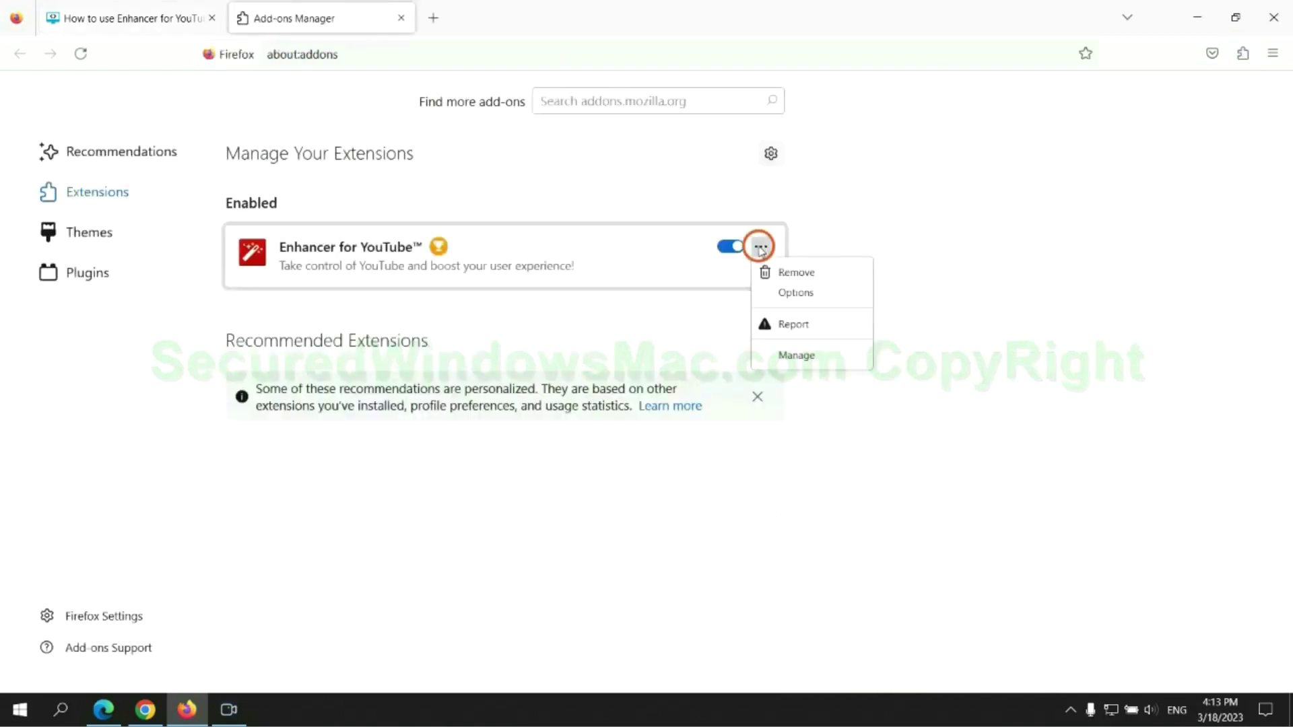
pyautogui.click(798, 275)
pyautogui.click(710, 149)
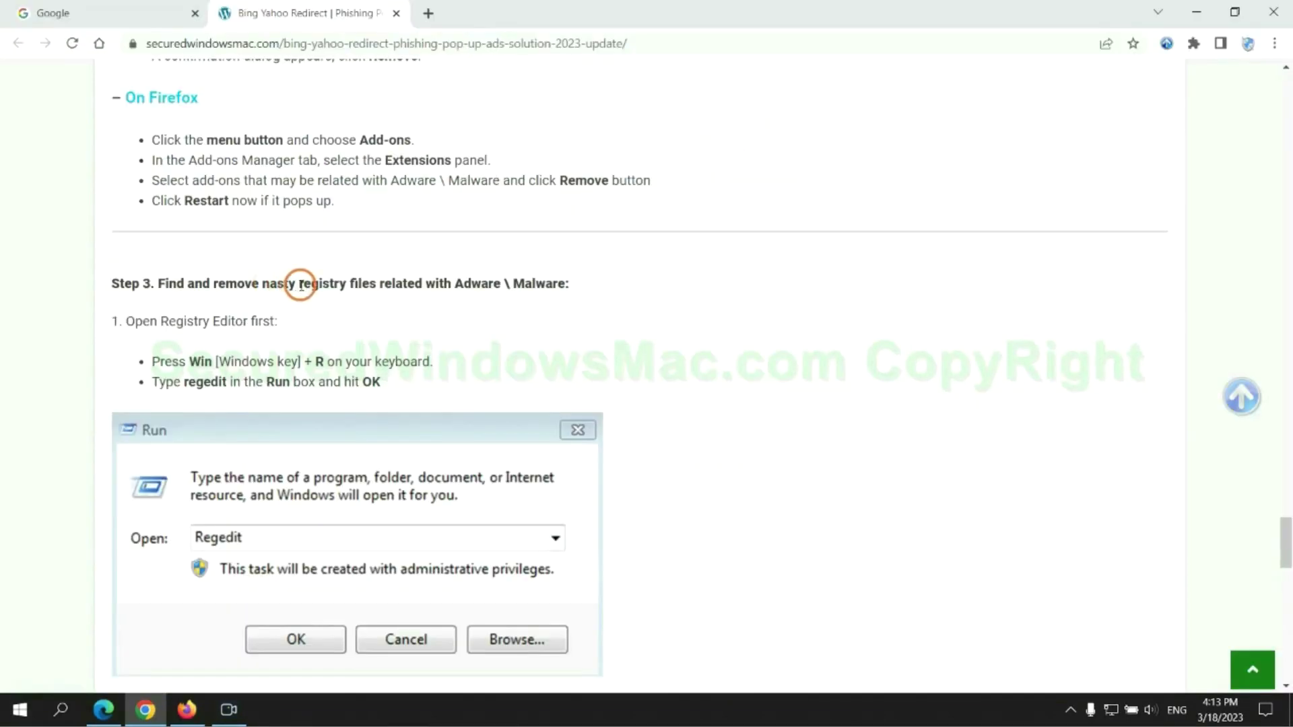
pyautogui.moveTo(299, 284); pyautogui.dragTo(375, 300)
# Step: Scroll to the Step 3 registry instructions and launch Registry Editor with 'regedit'
pyautogui.click(375, 318)
pyautogui.scroll(-3, 375, 318)
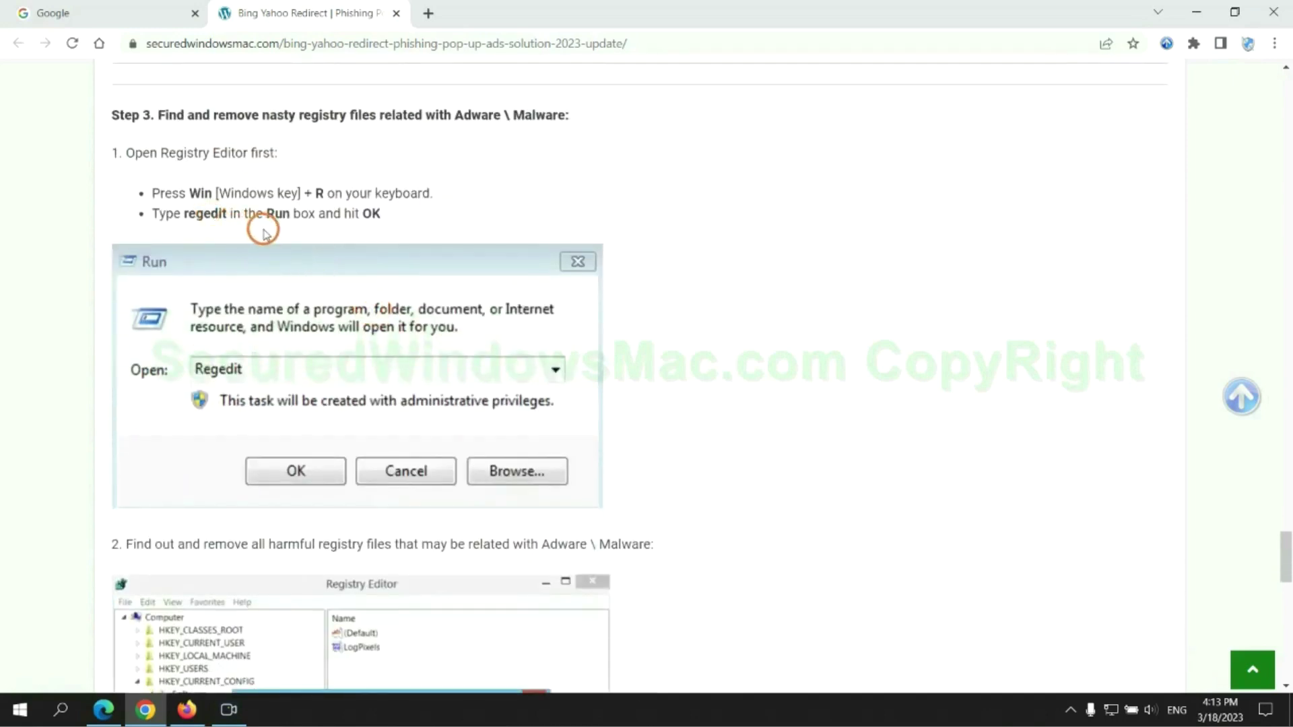
pyautogui.press('super+r')
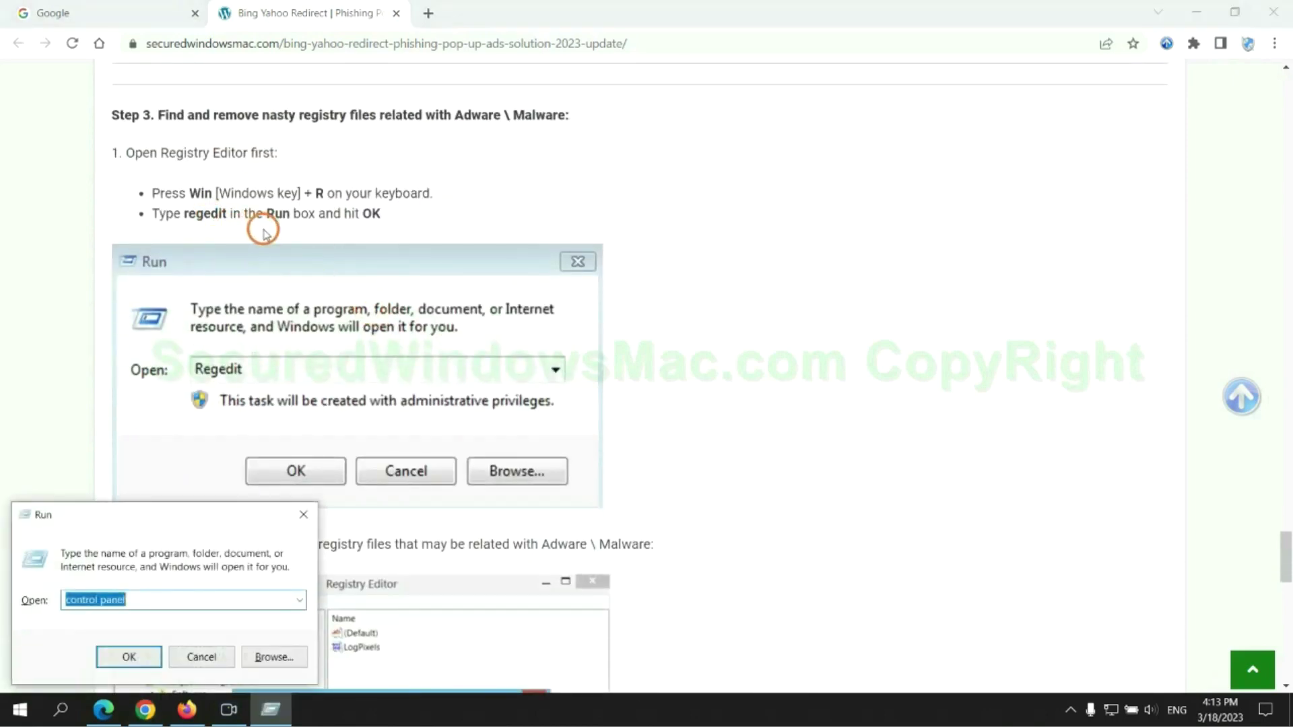
pyautogui.write('rege')
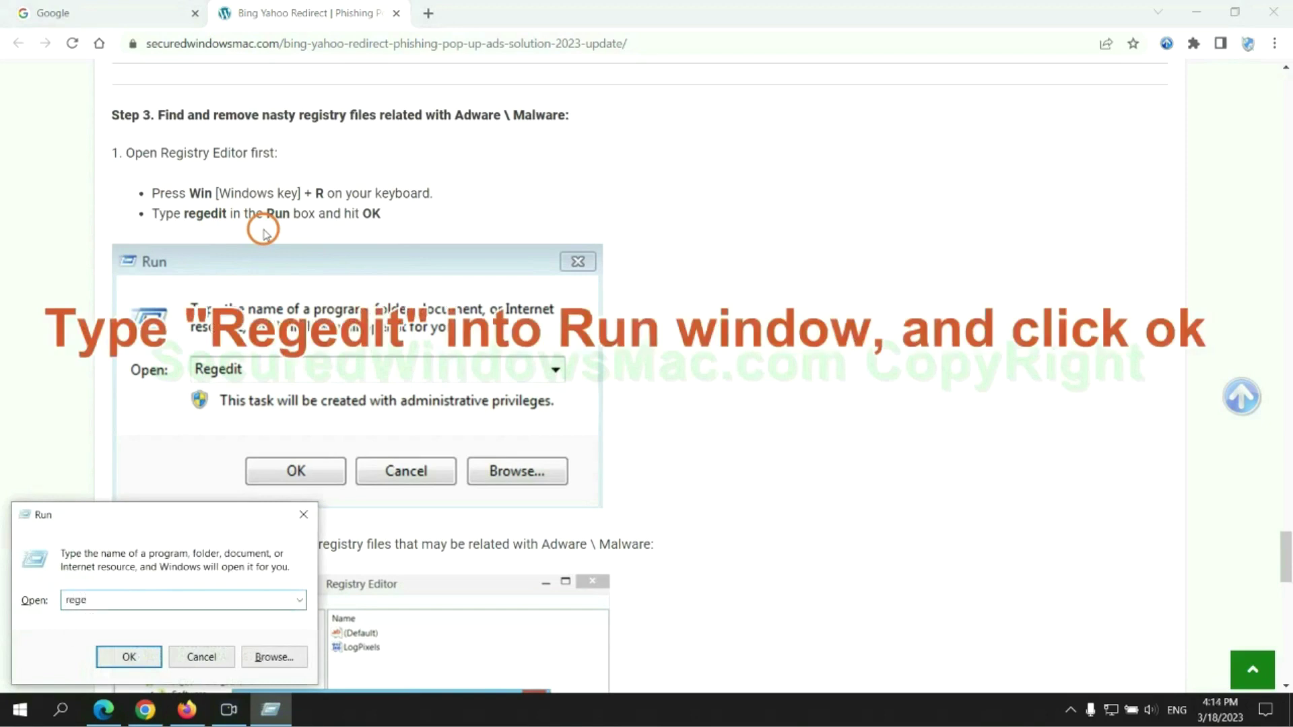
pyautogui.write('dit')
pyautogui.press('Return')
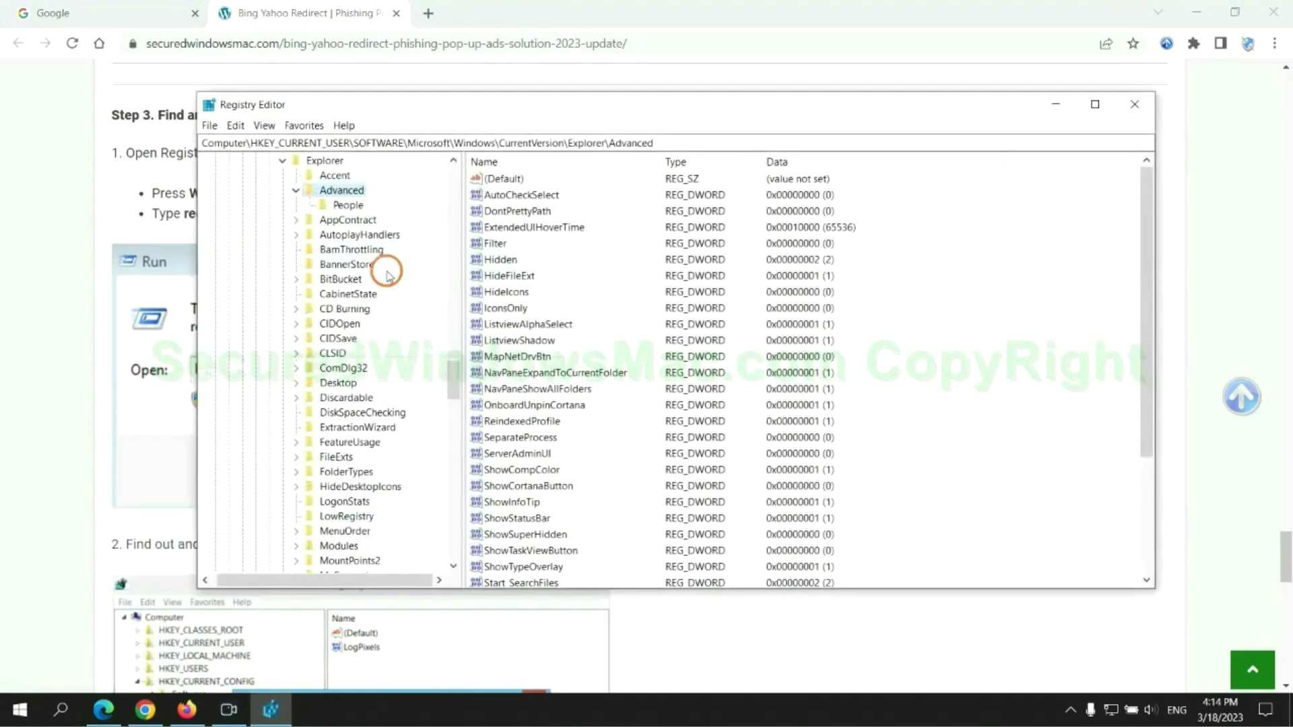
# Step: Search the registry for 'App' and inspect StoreAppsOnTaskbar's Modify/Delete/Rename actions without deleting it
pyautogui.click(235, 125)
pyautogui.click(296, 243)
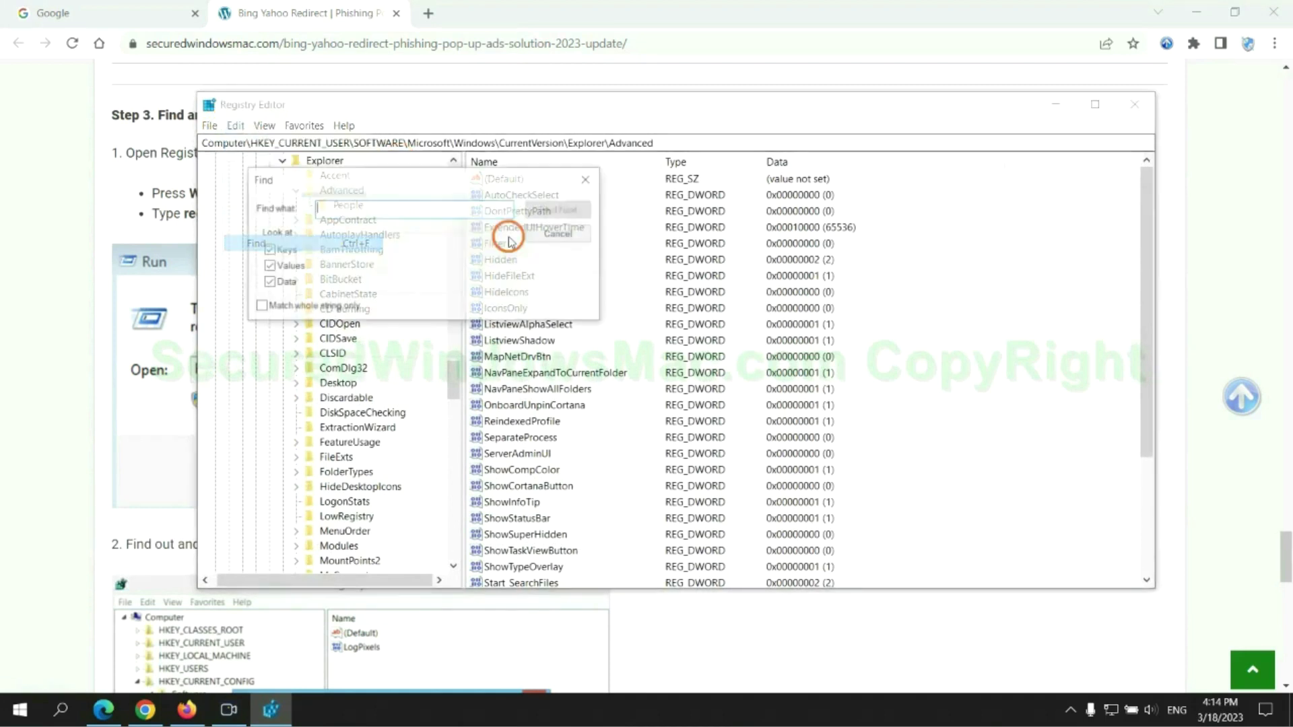
pyautogui.write('Apps')
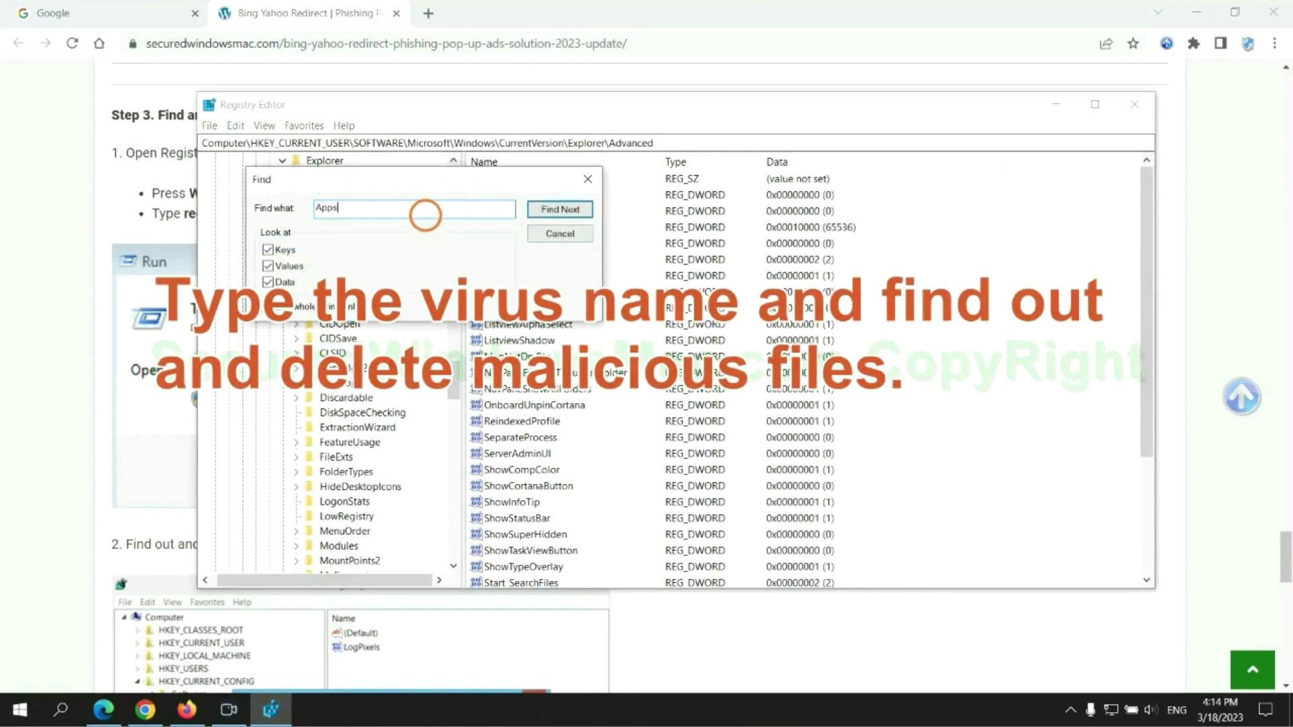
pyautogui.press('Return')
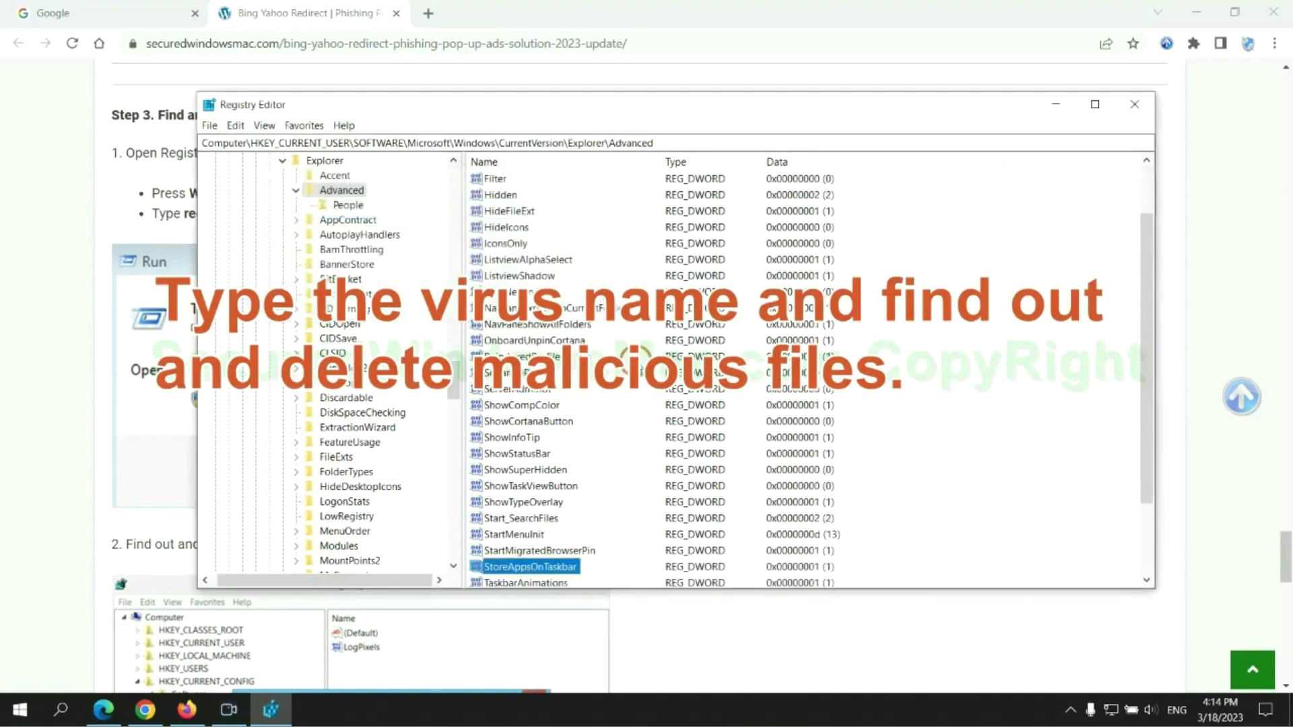
pyautogui.scroll(-2, 741, 431)
pyautogui.rightClick(569, 472)
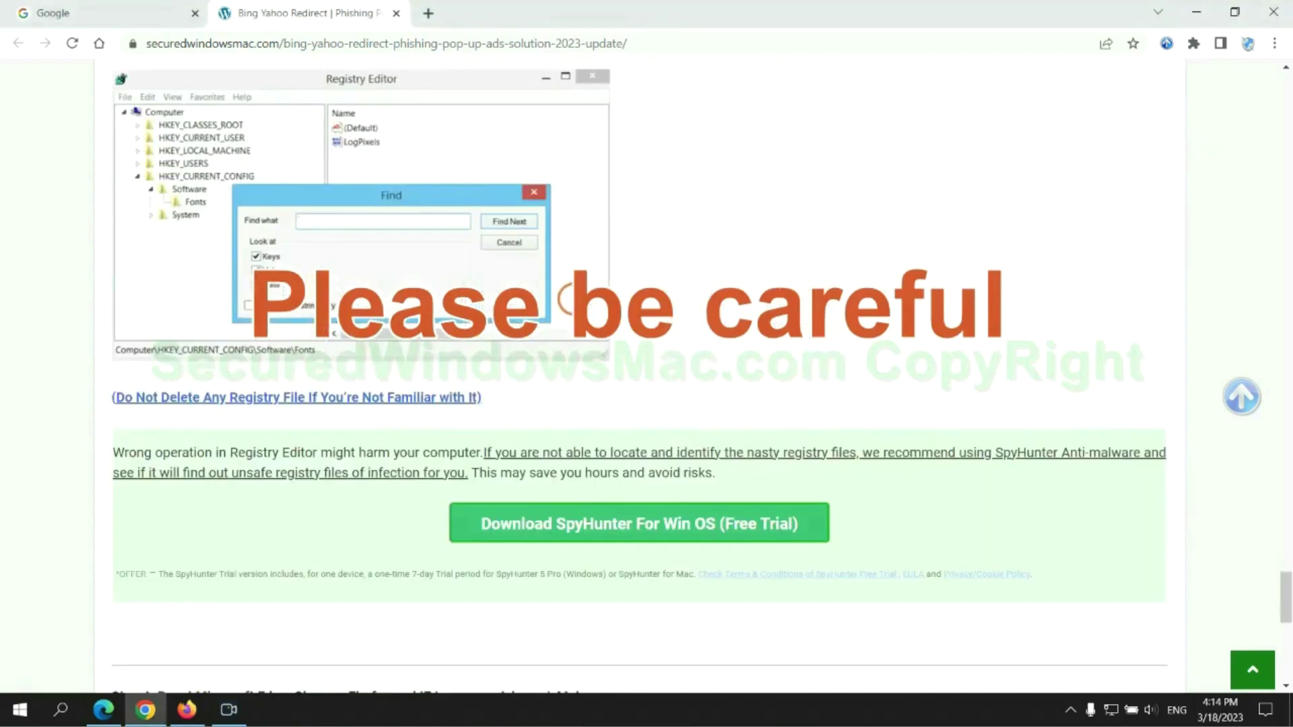
pyautogui.scroll(-1, 573, 300)
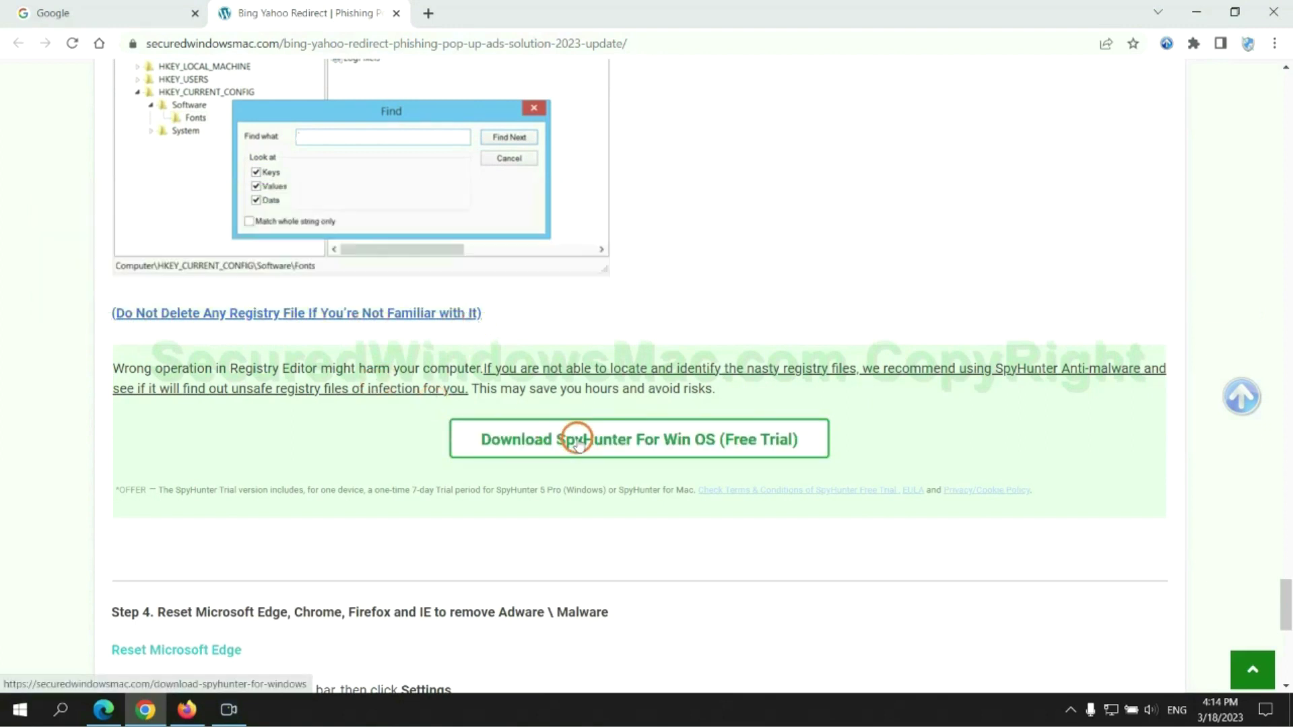
# Step: Scroll the removal guide and briefly highlight the word Reset in the Step 4 heading
pyautogui.scroll(-7, 222, 124)
pyautogui.scroll(1, 170, 102)
pyautogui.doubleClick(171, 103)
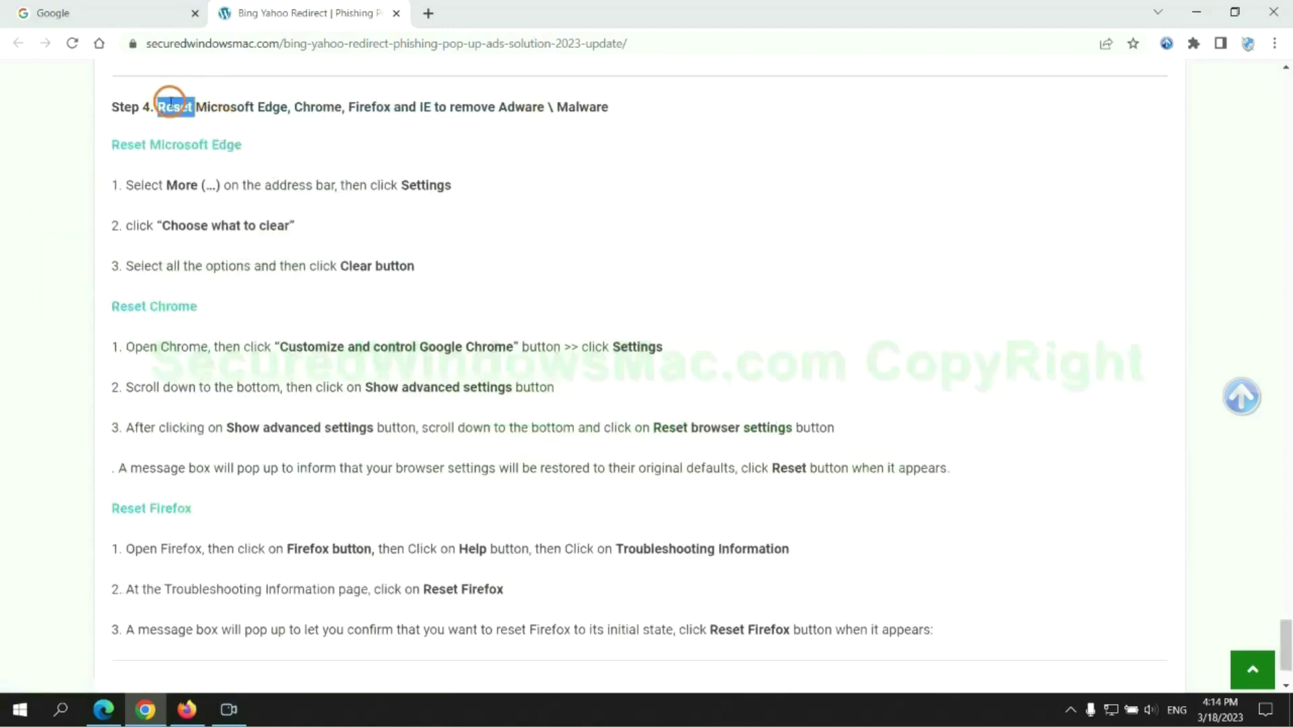
pyautogui.click(529, 131)
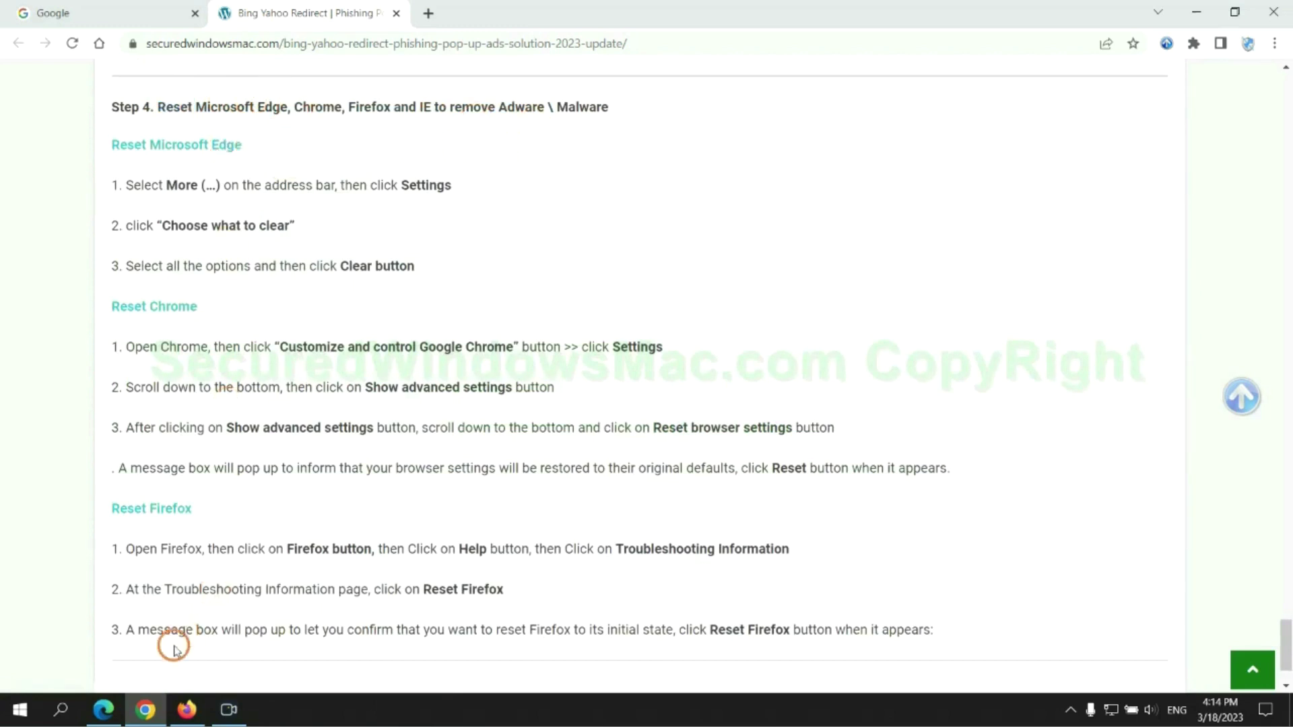
# Step: Clear all of Edge's browsing data for all time, including history, cookies and cached files
pyautogui.click(103, 709)
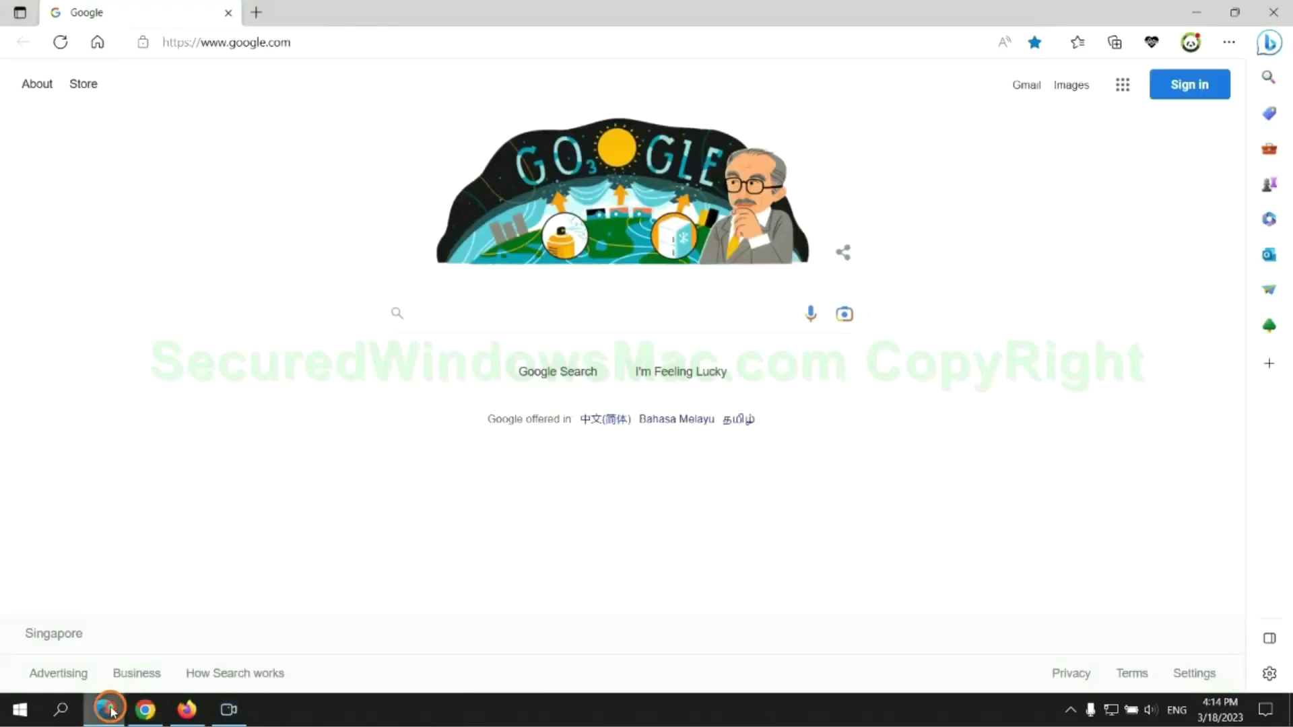
pyautogui.click(1225, 48)
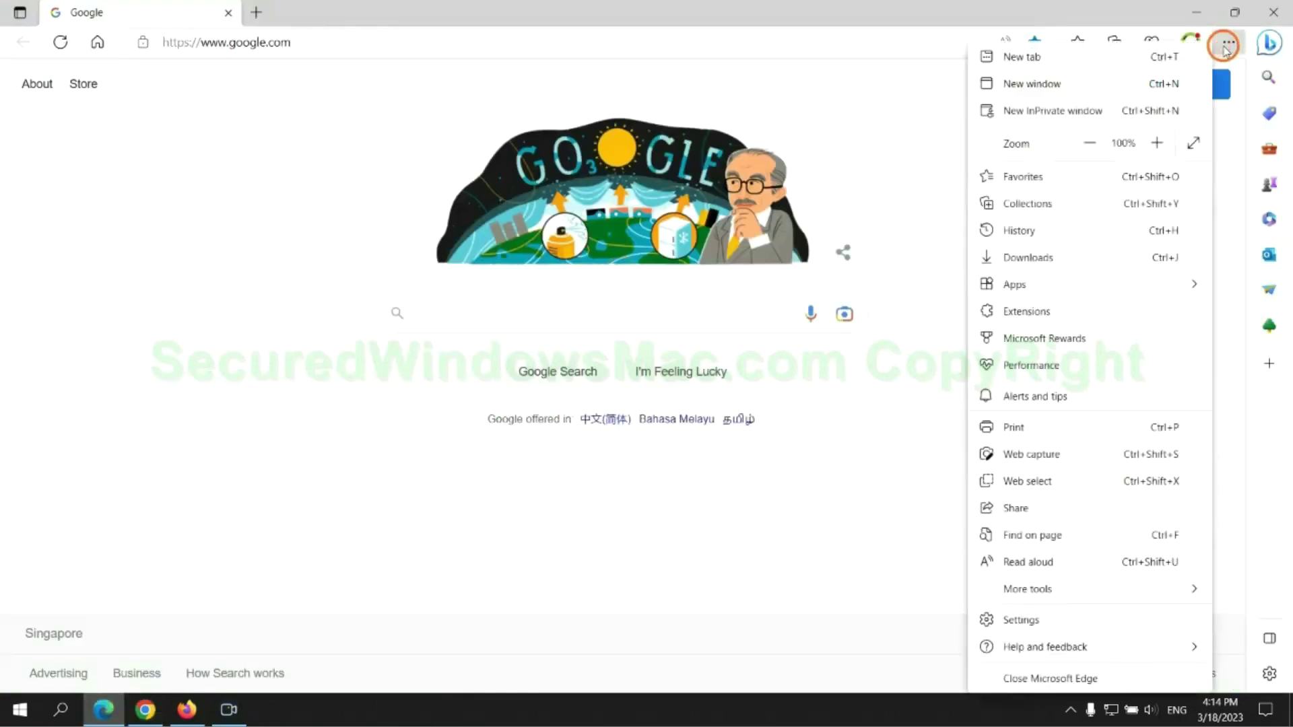
pyautogui.click(997, 620)
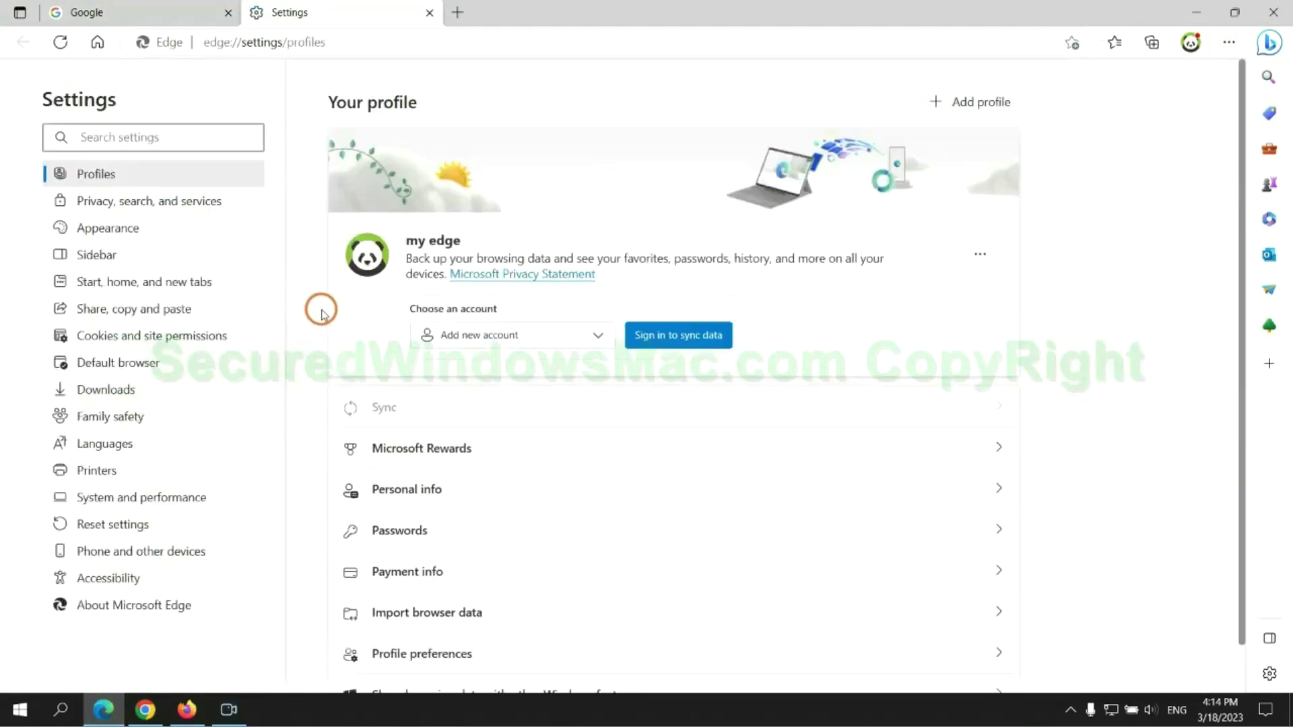
pyautogui.click(213, 210)
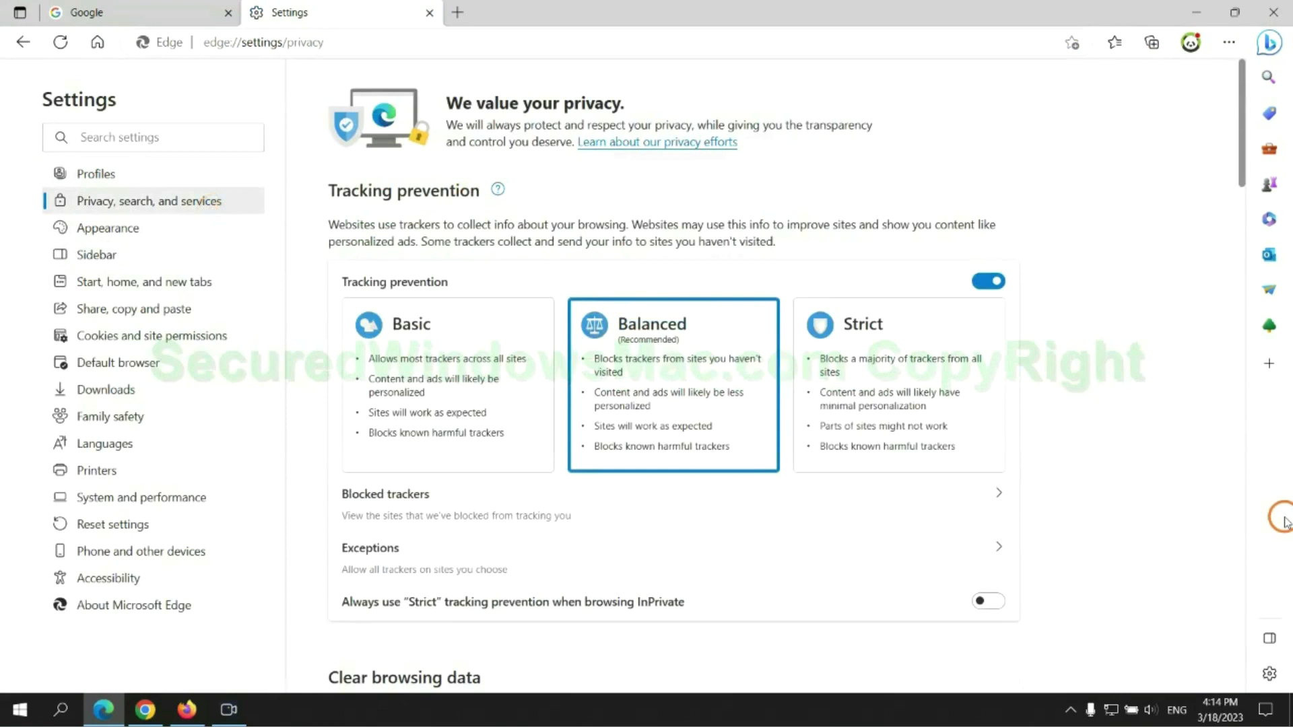
pyautogui.scroll(-4, 1010, 441)
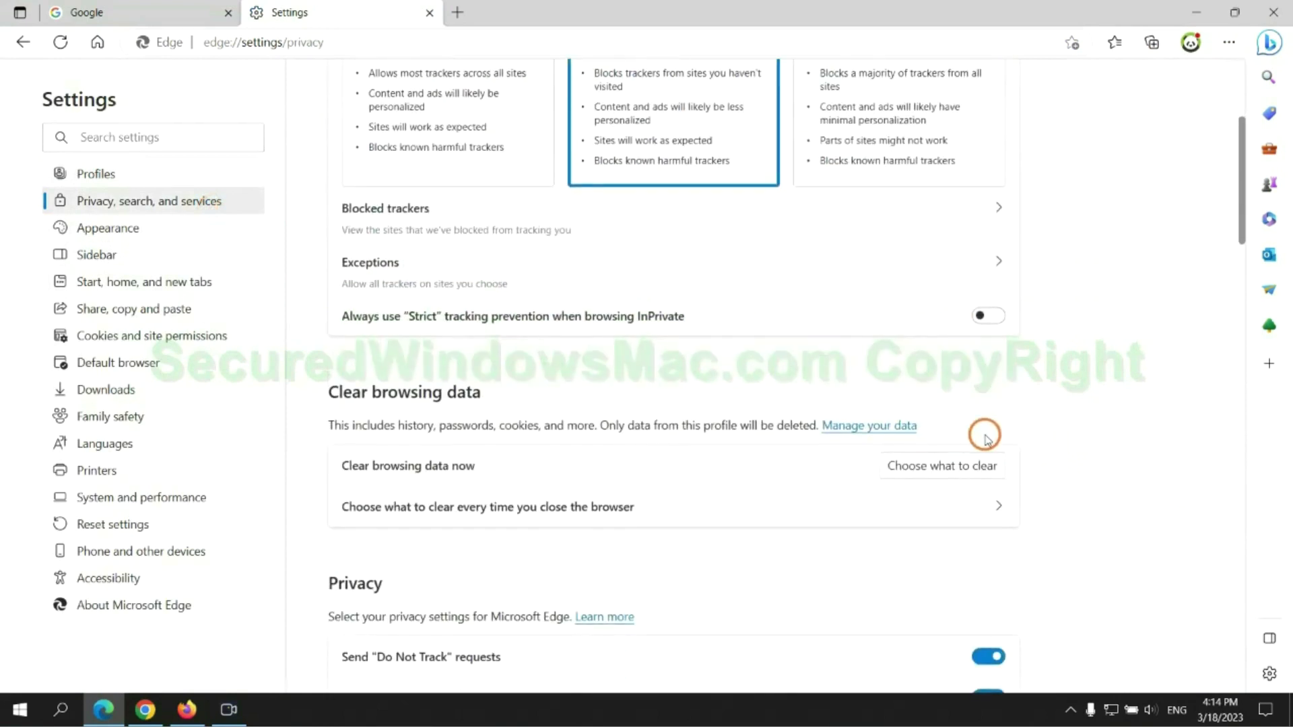
pyautogui.click(960, 468)
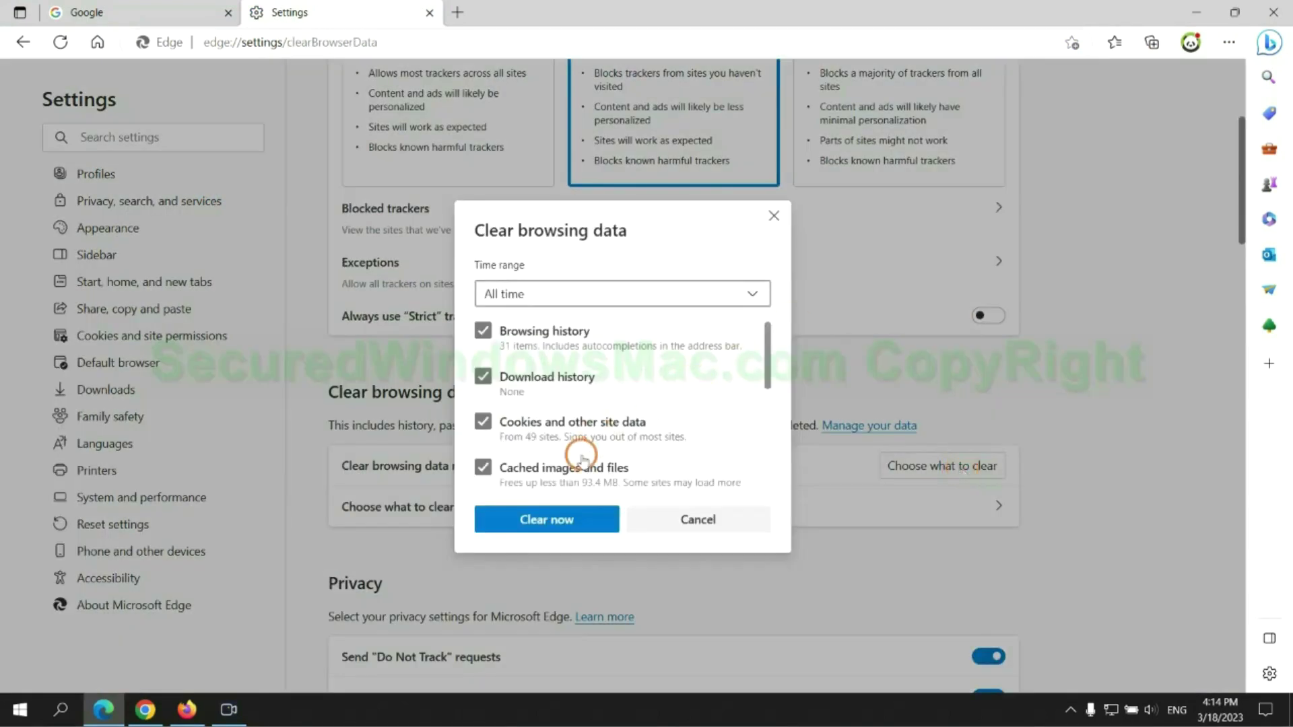
pyautogui.click(571, 524)
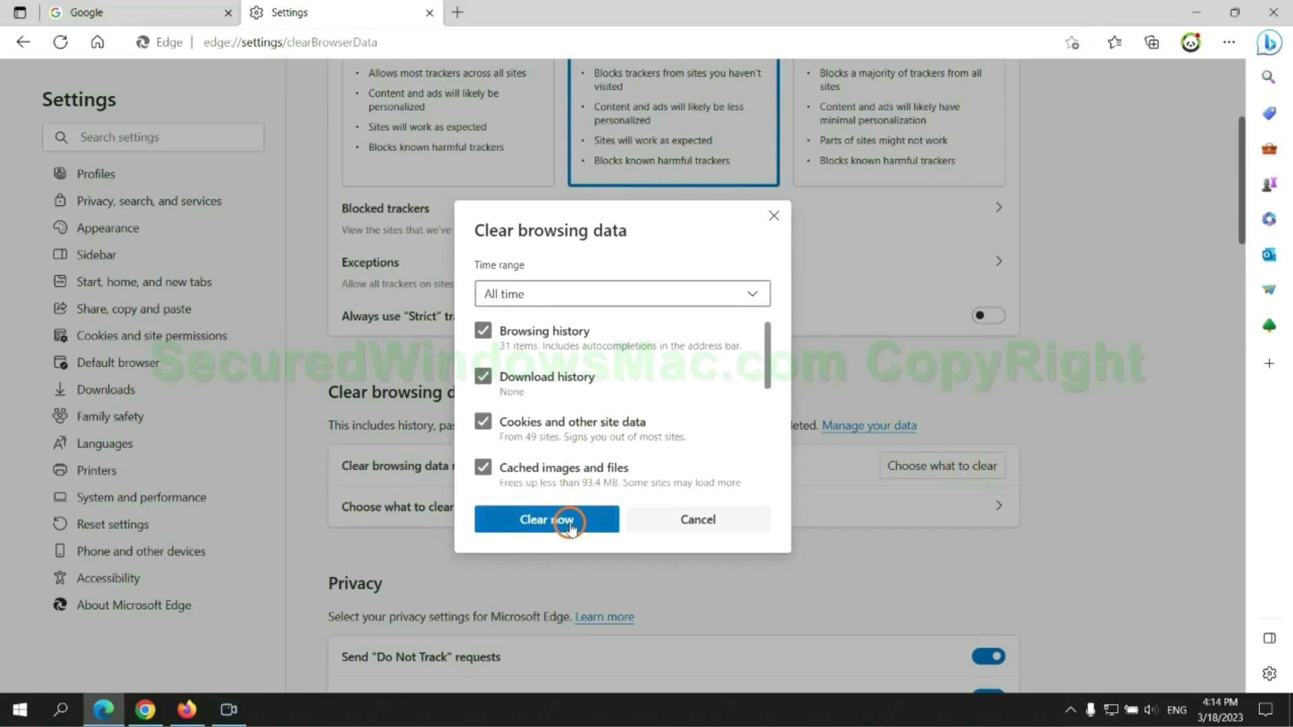
# Step: In Chrome settings, choose Restore settings to their original defaults to show the reset confirmation
pyautogui.click(145, 709)
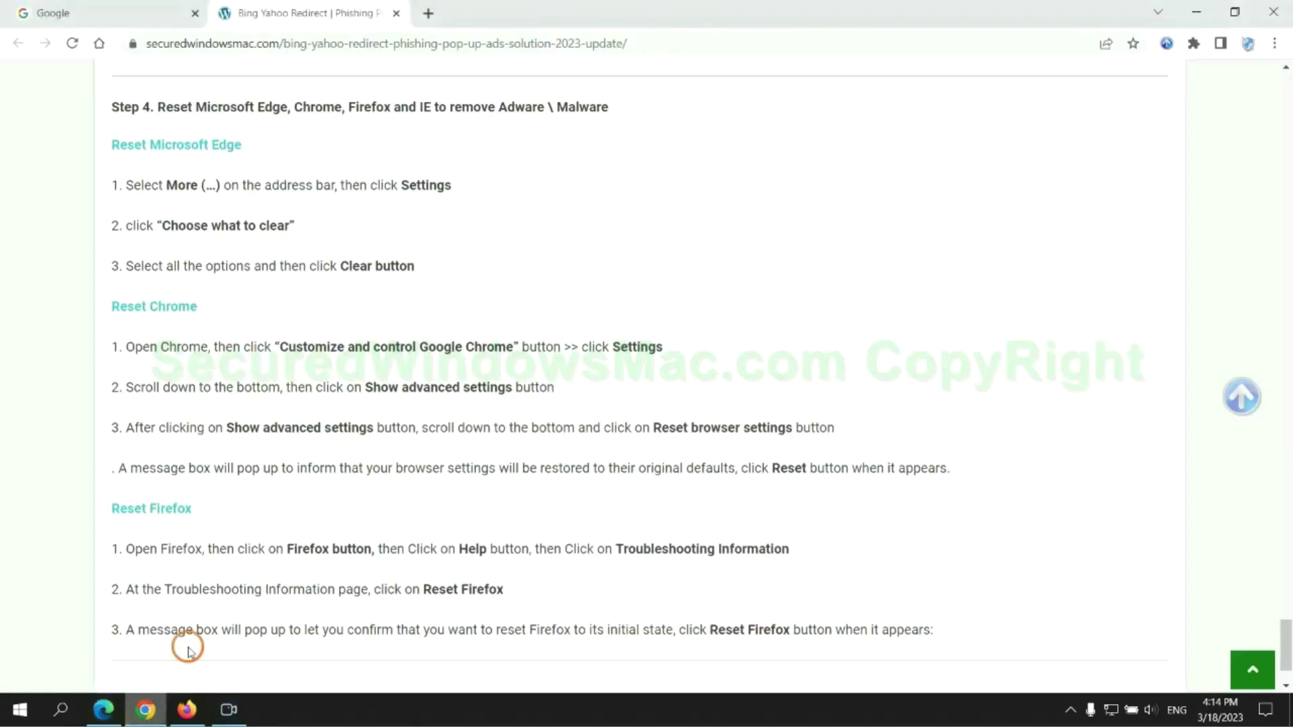
pyautogui.click(1273, 48)
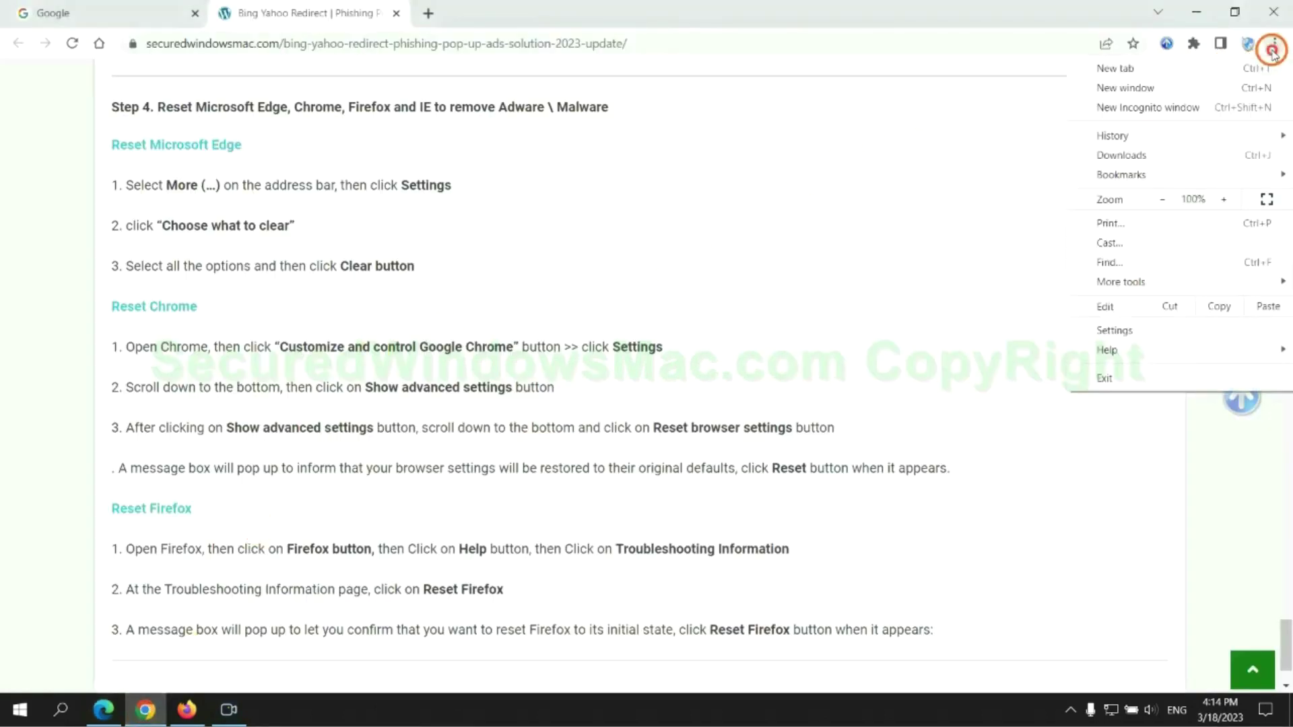
pyautogui.click(1125, 329)
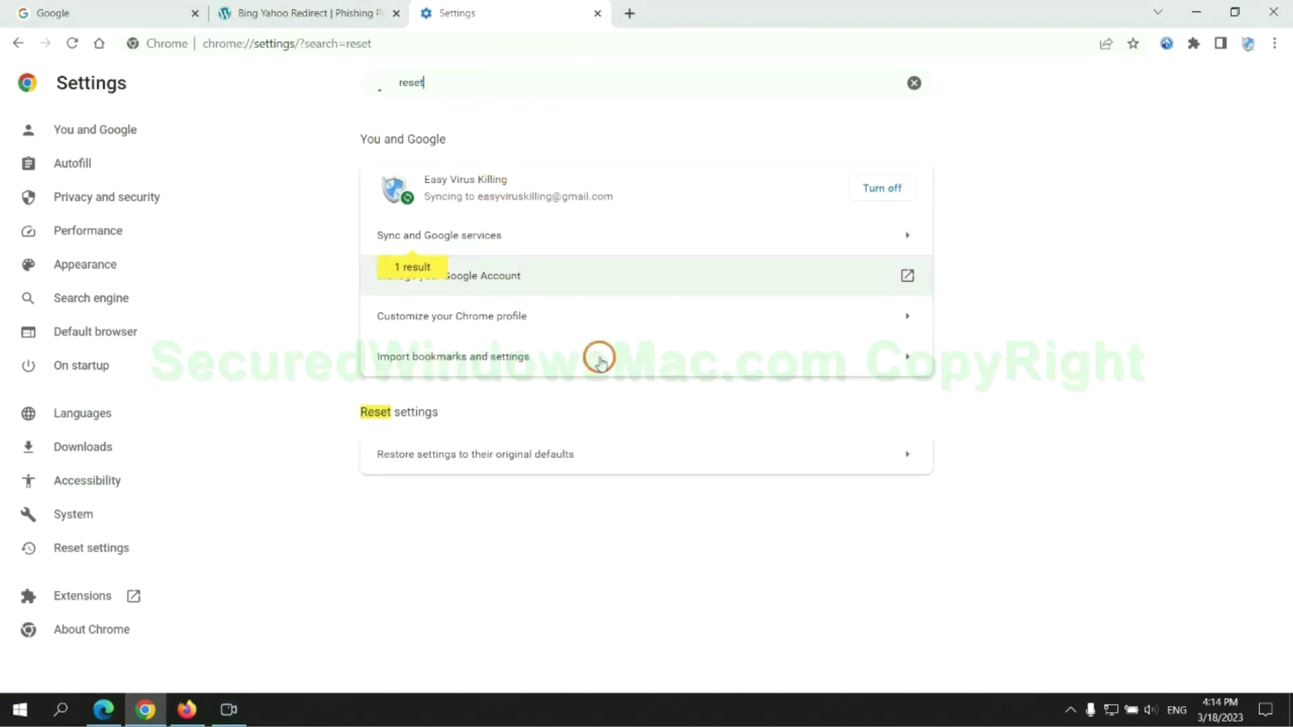
pyautogui.click(678, 450)
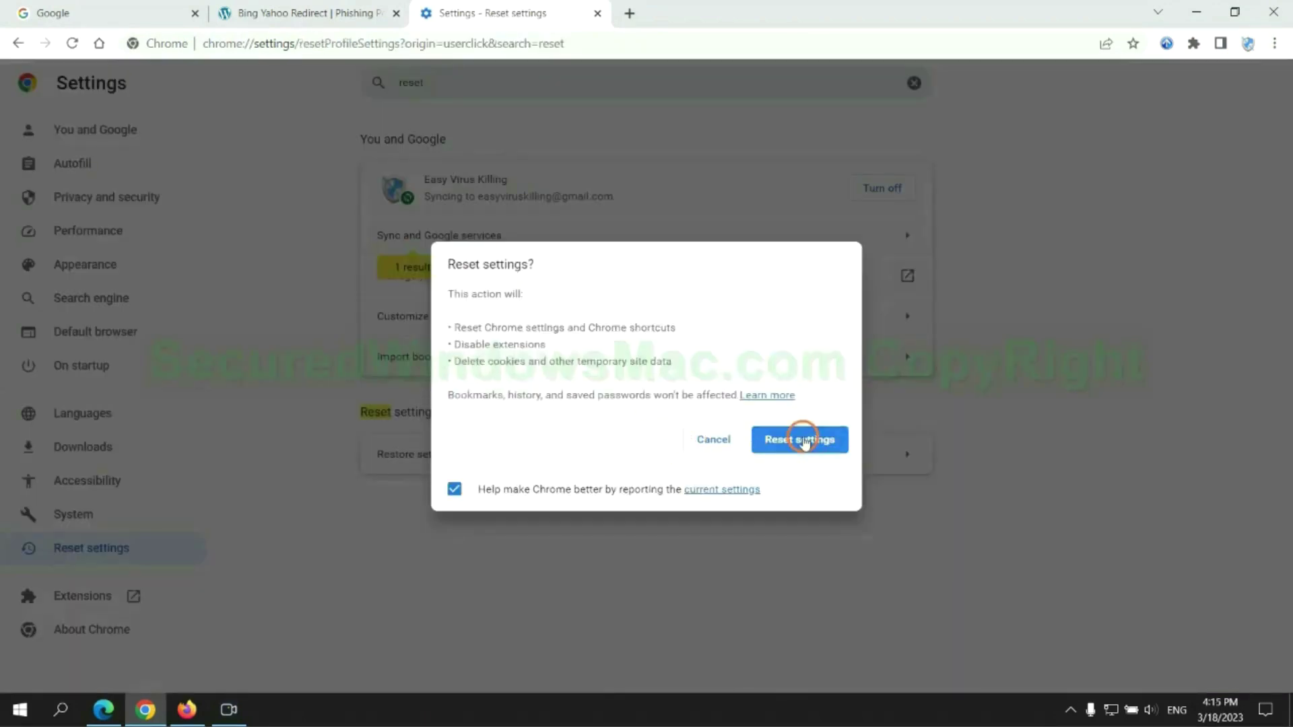
# Step: Start Refresh Firefox from its troubleshooting page, then highlight 'If problems remain' in Chrome's guide
pyautogui.click(187, 709)
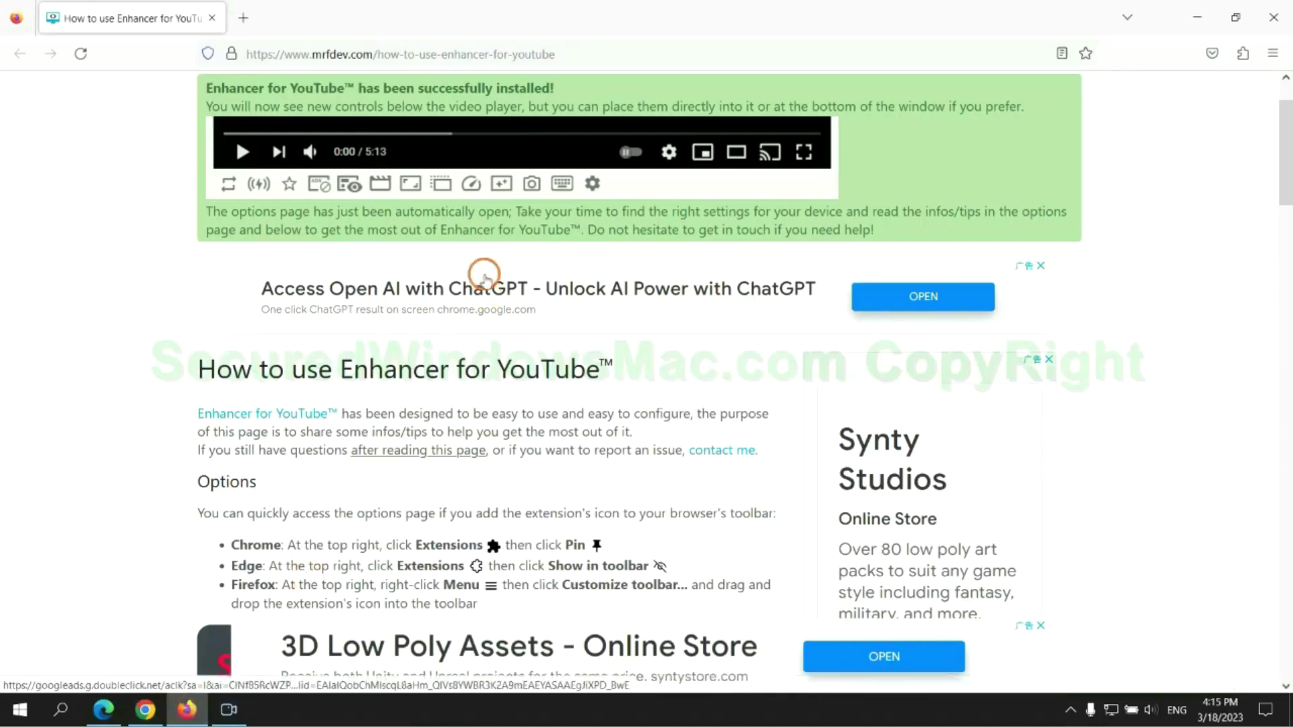
pyautogui.click(1273, 53)
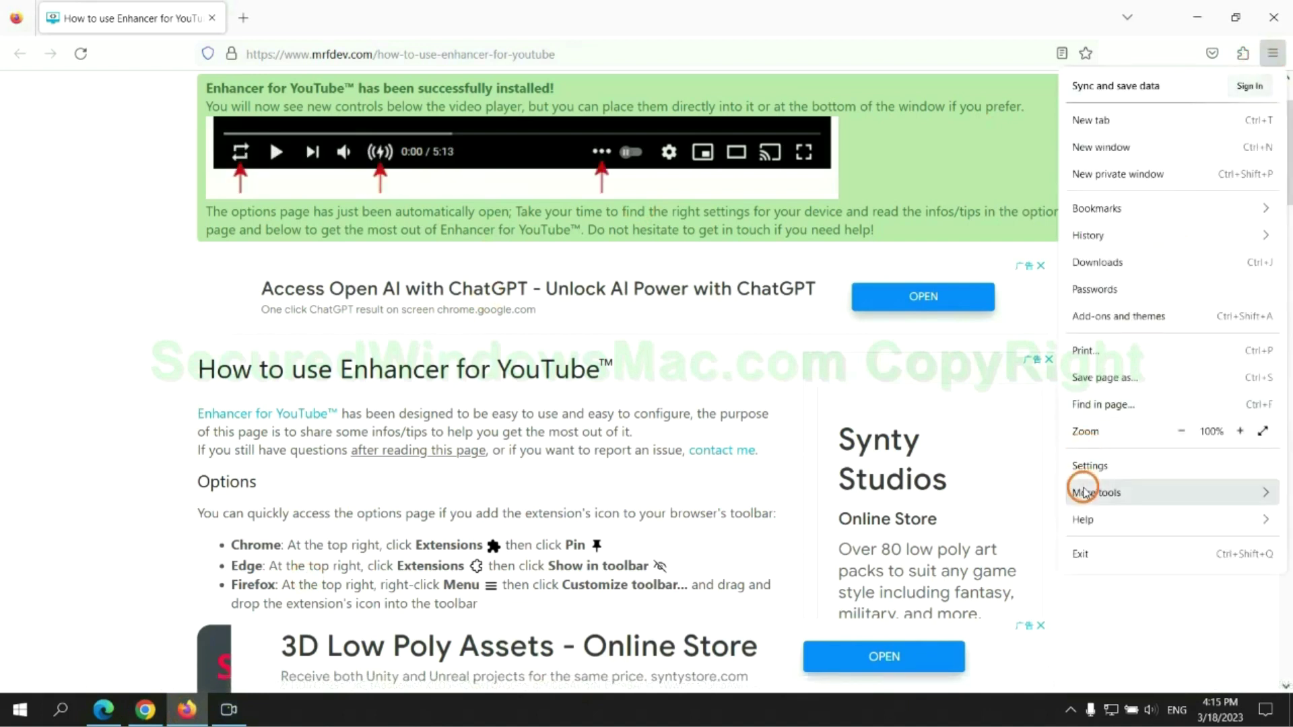
pyautogui.click(1098, 517)
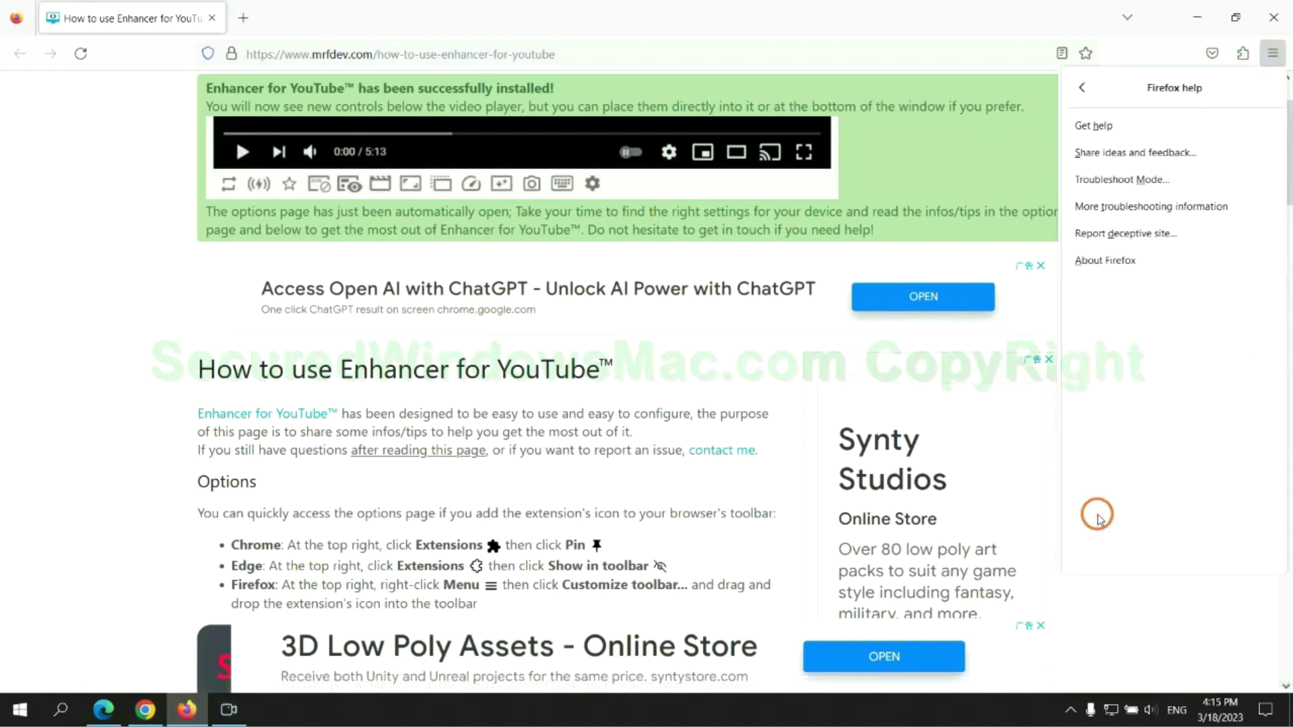
pyautogui.click(1153, 207)
pyautogui.click(887, 193)
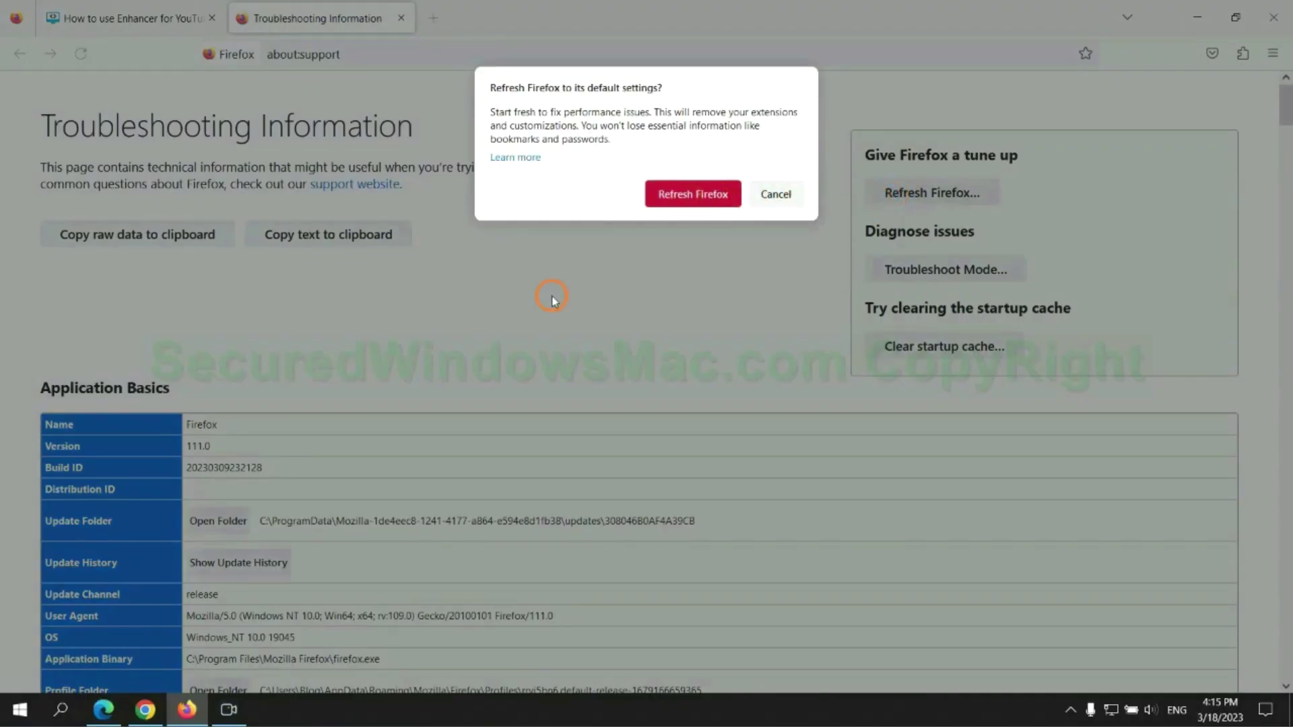
pyautogui.click(145, 709)
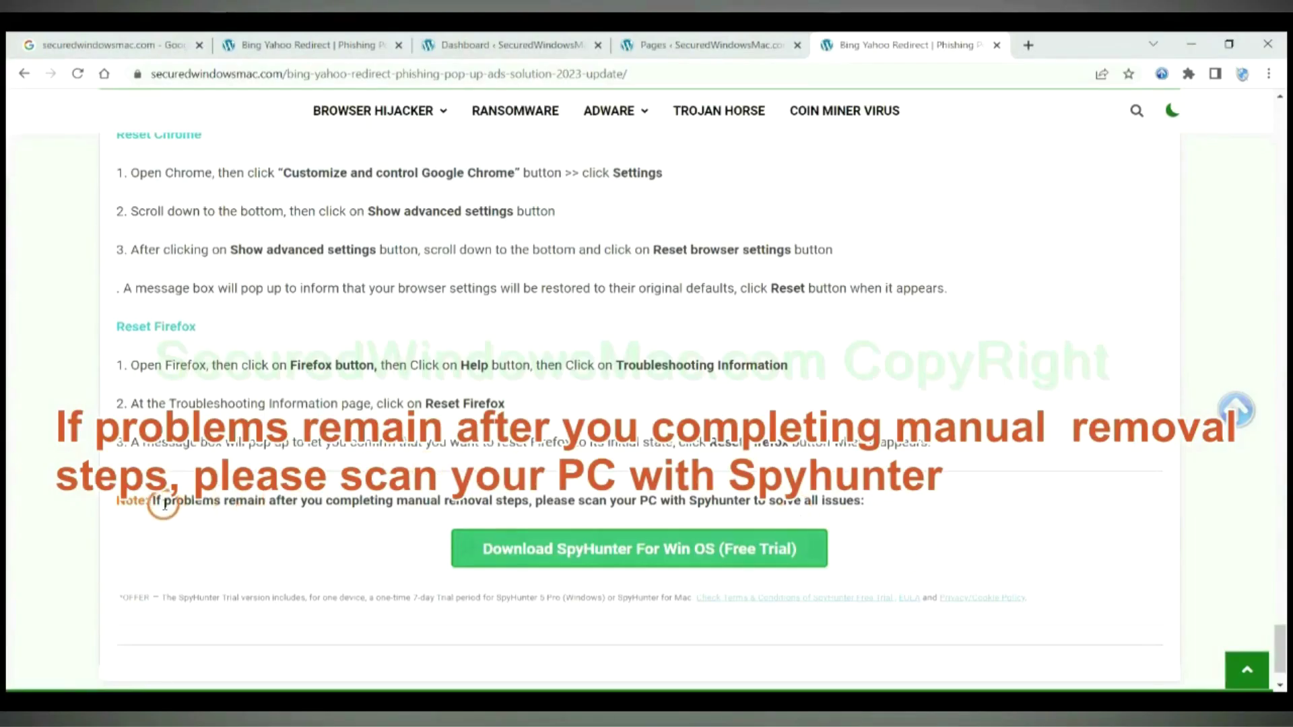
pyautogui.moveTo(154, 502); pyautogui.dragTo(278, 506)
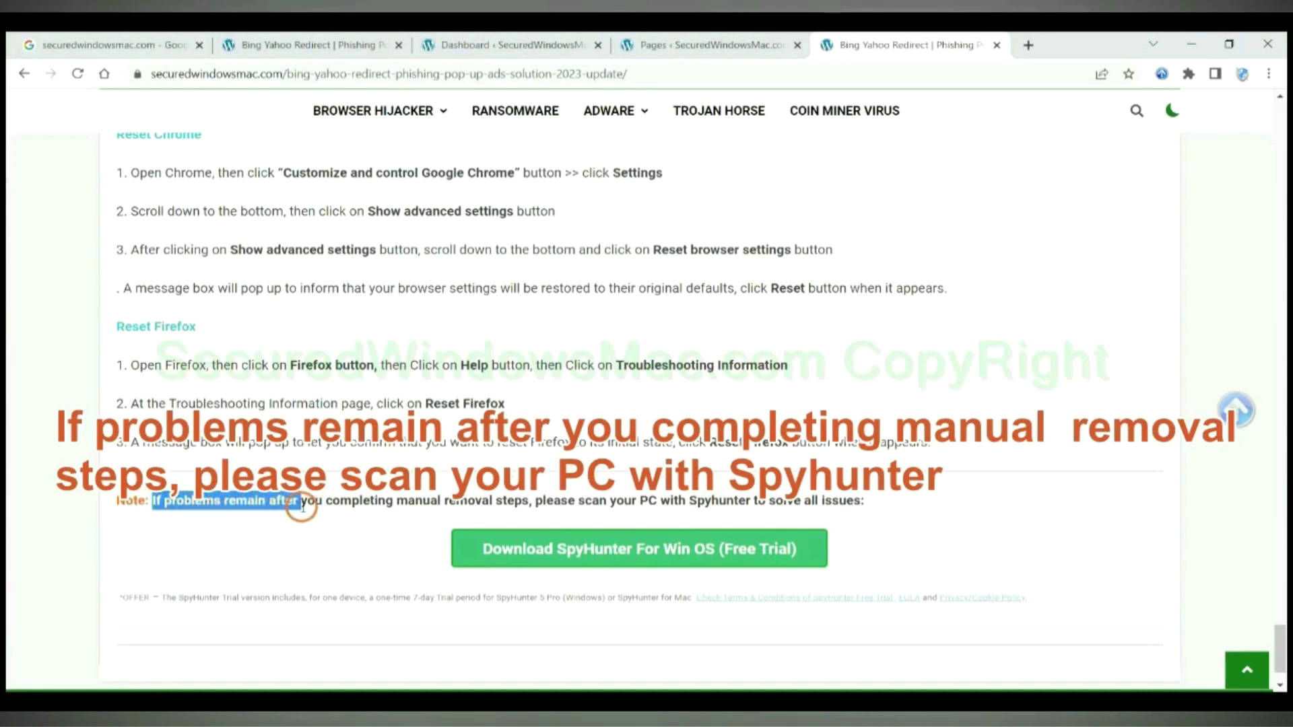